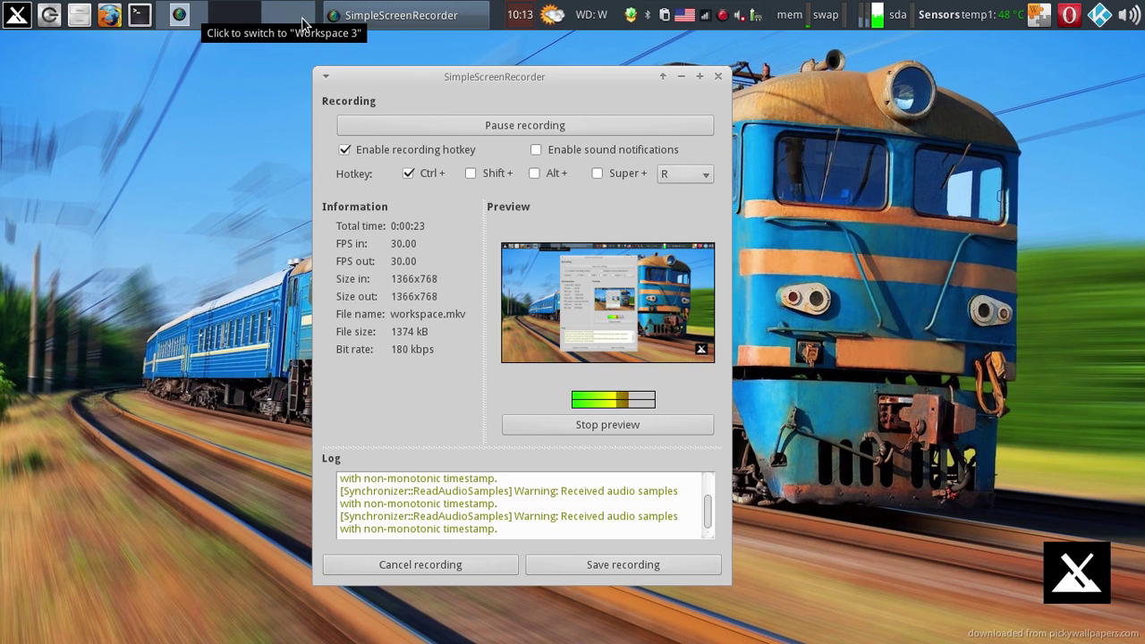
Open the settings for workspaces and reduce the number of workspaces to 1.
right_click(249, 18)
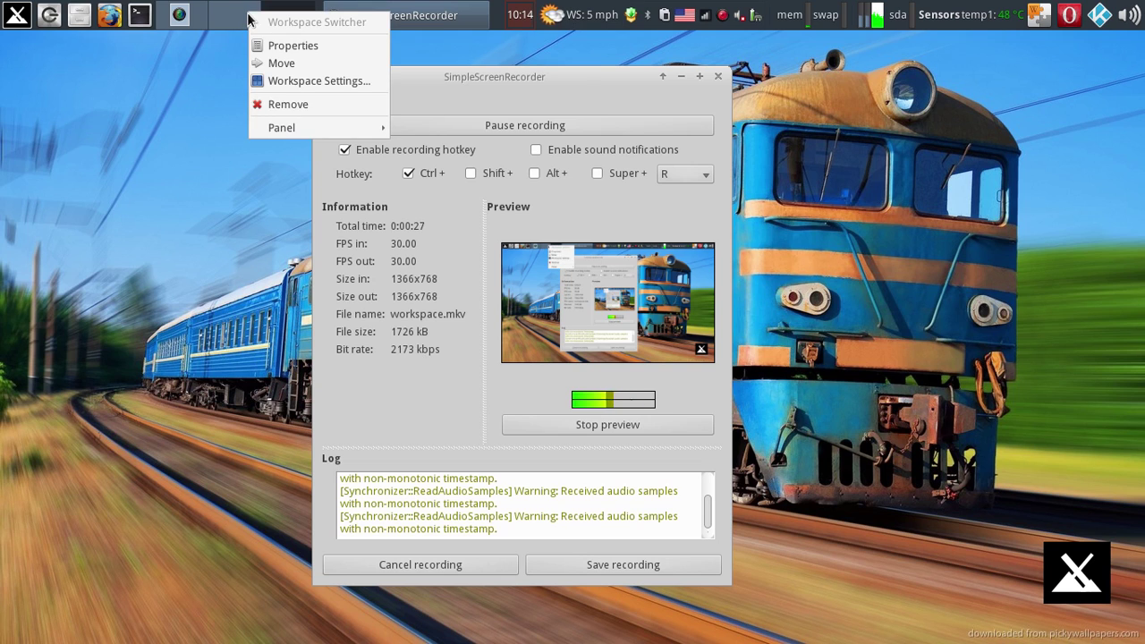
left_click(296, 80)
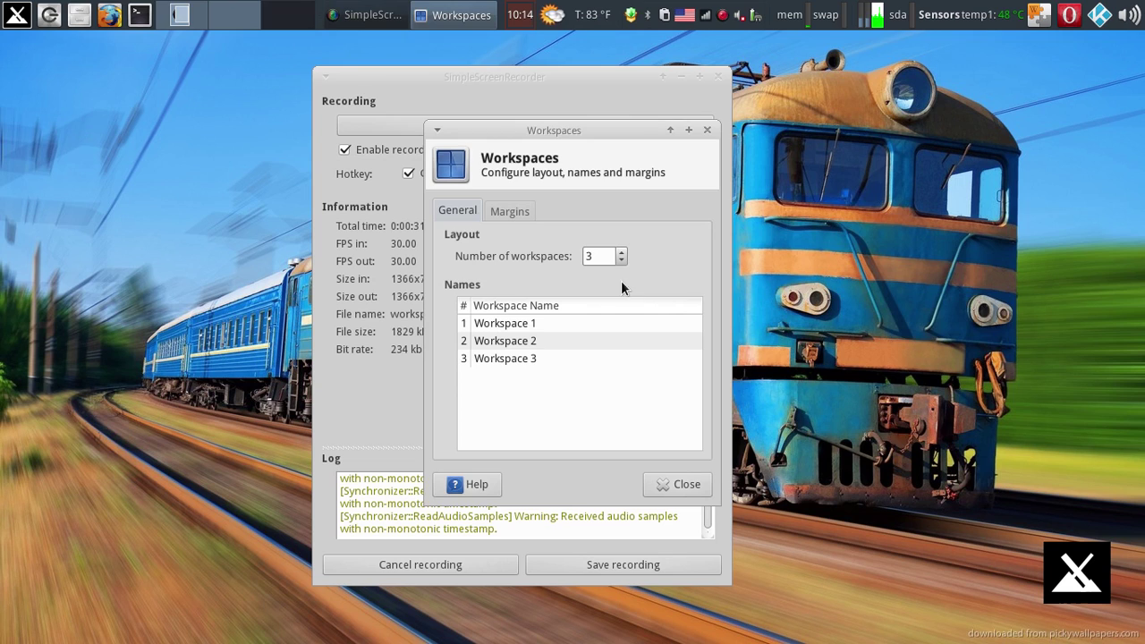
left_click(622, 256)
left_click(621, 256)
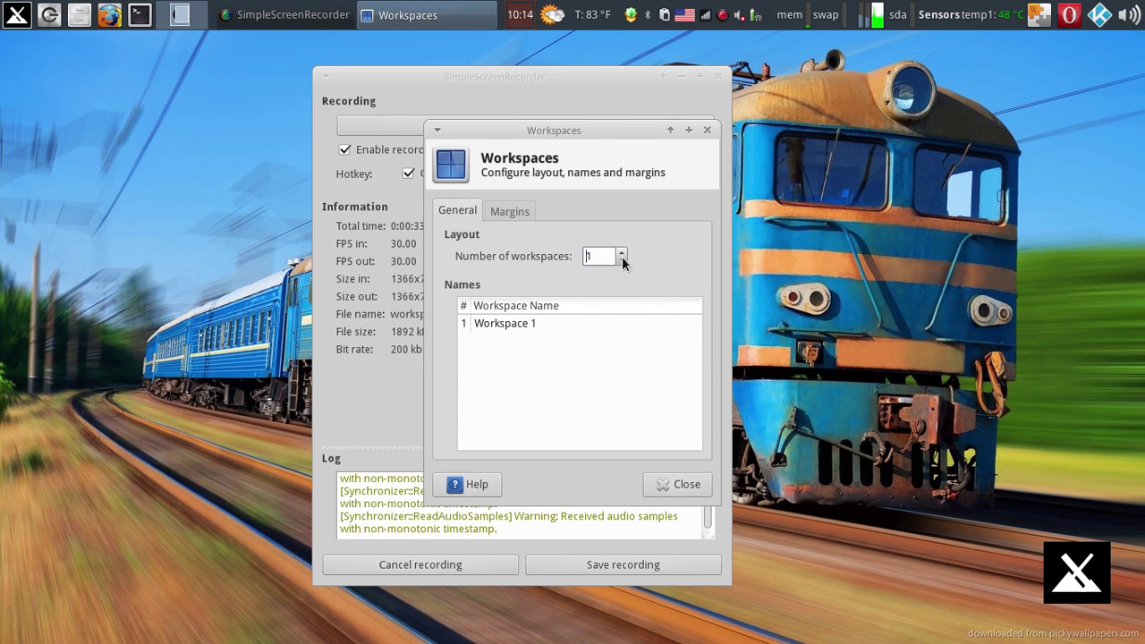
Increase the number of workspaces to 4.
left_click(619, 251)
left_click(620, 251)
left_click(620, 252)
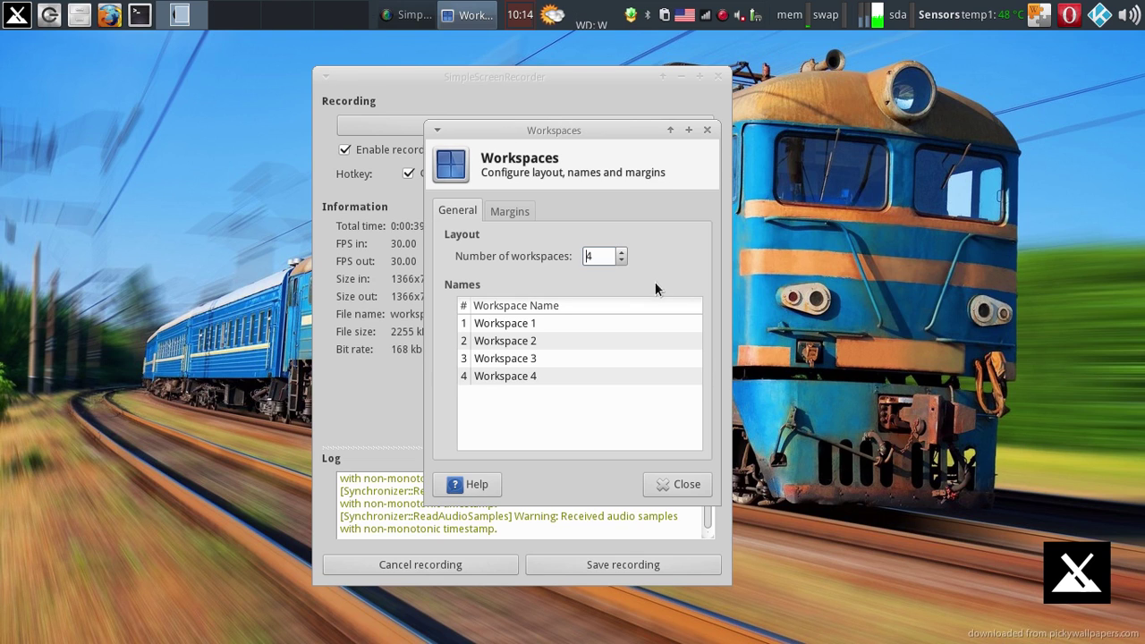
Set the number of workspaces to 2 and close the Workspaces settings.
left_click(619, 260)
left_click(620, 259)
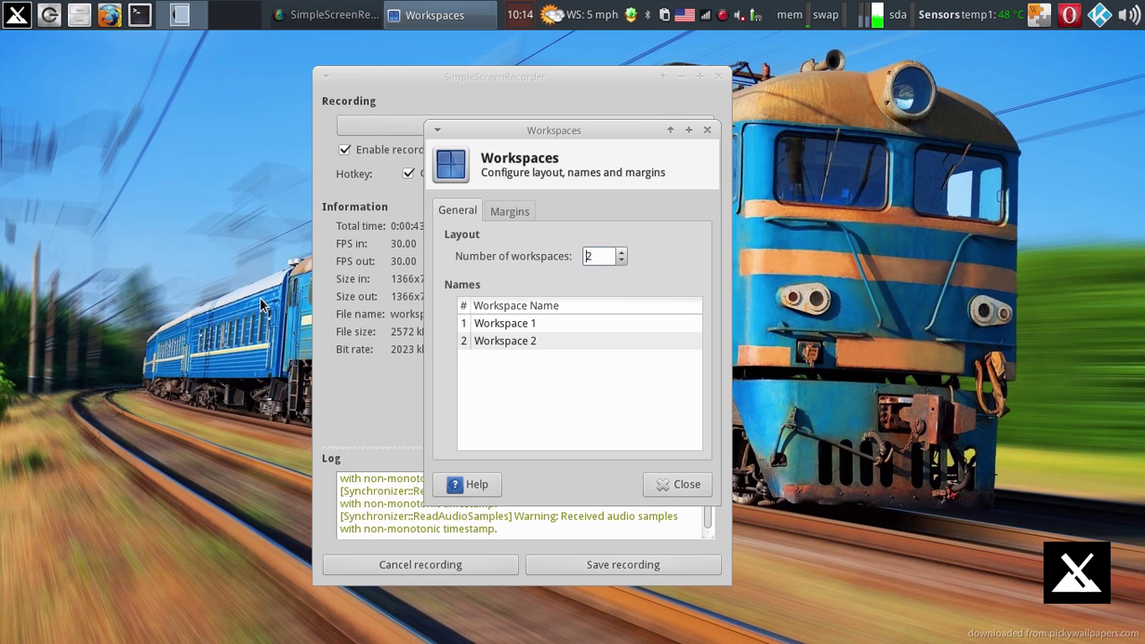
left_click(688, 485)
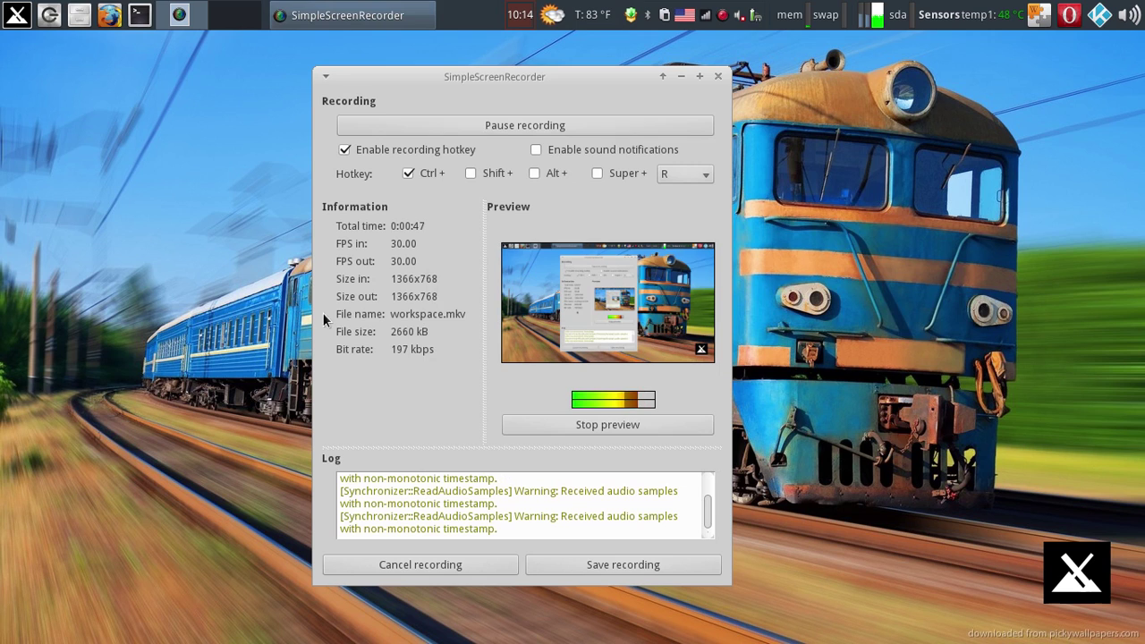
Open the Workspace Switcher's properties, try 2 rows, and return the number of rows to 1.
right_click(223, 16)
left_click(245, 40)
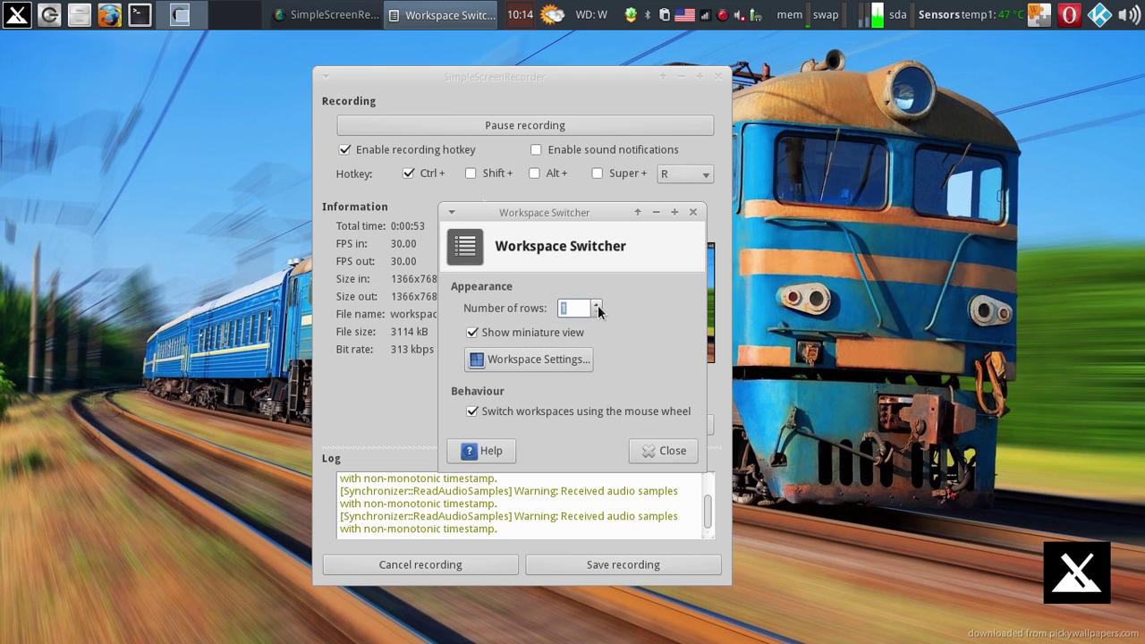
left_click(596, 305)
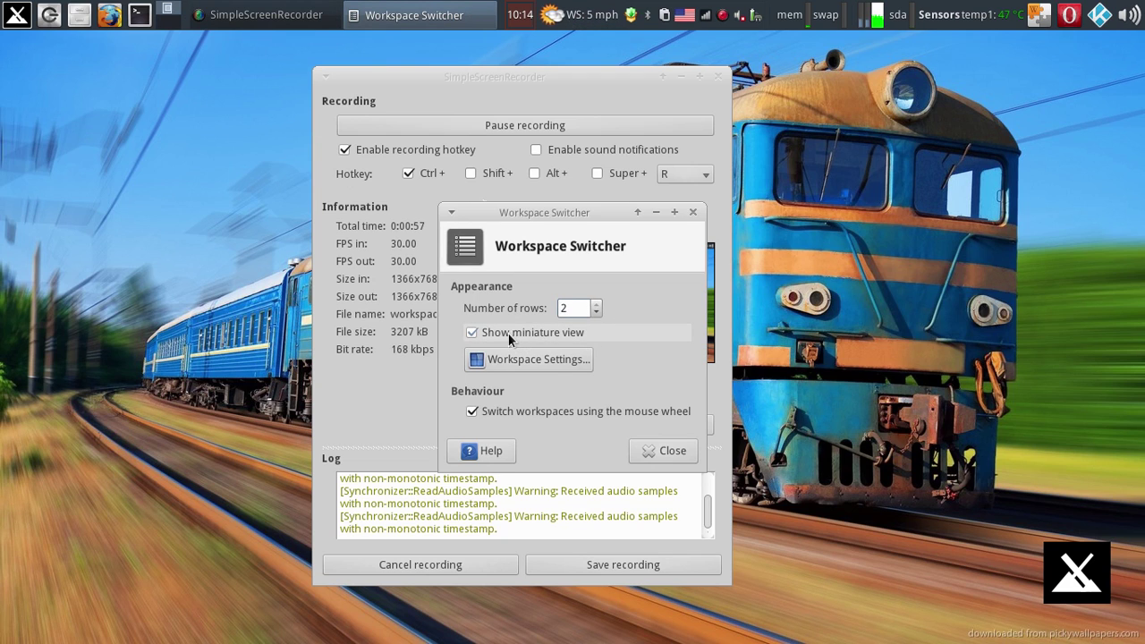
left_click(597, 312)
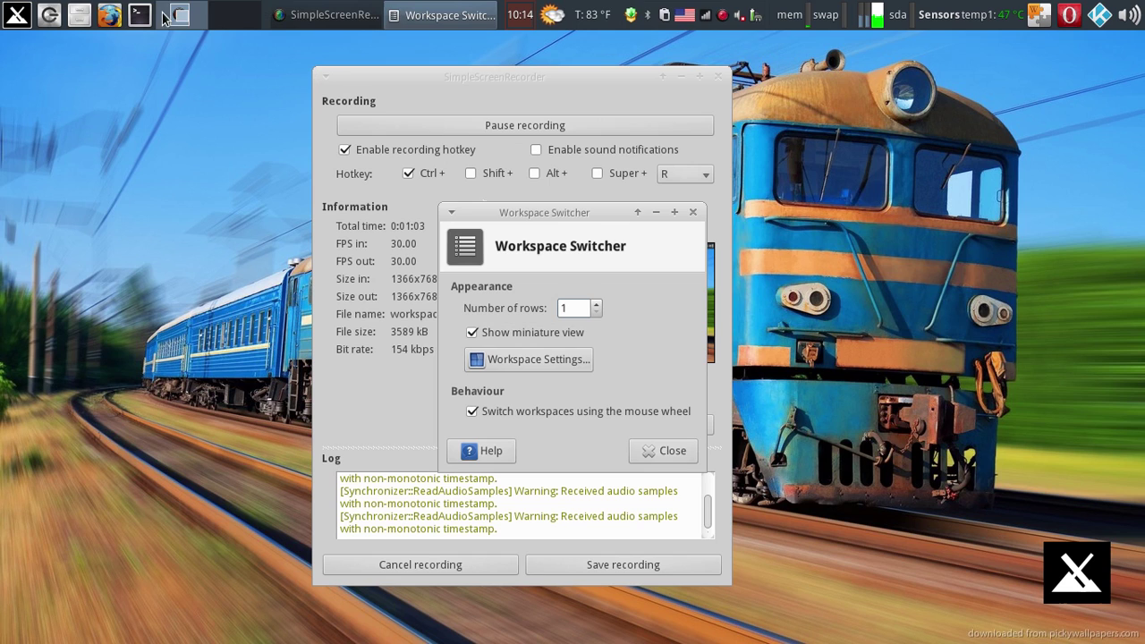
Disable the switcher's miniature view and enable it again.
left_click(473, 334)
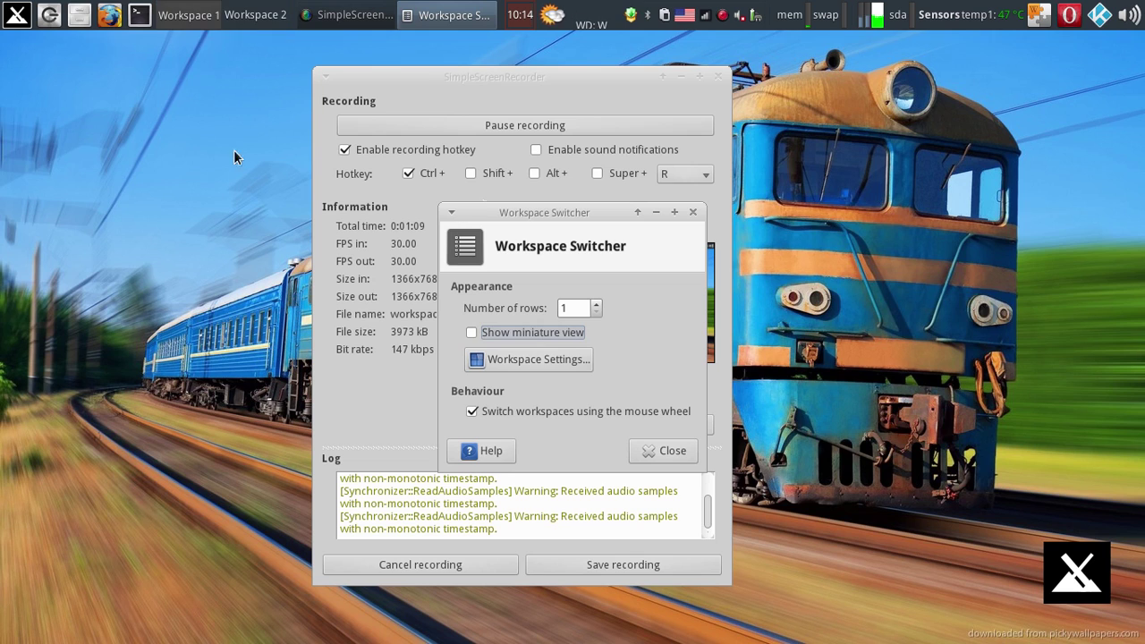
left_click(472, 332)
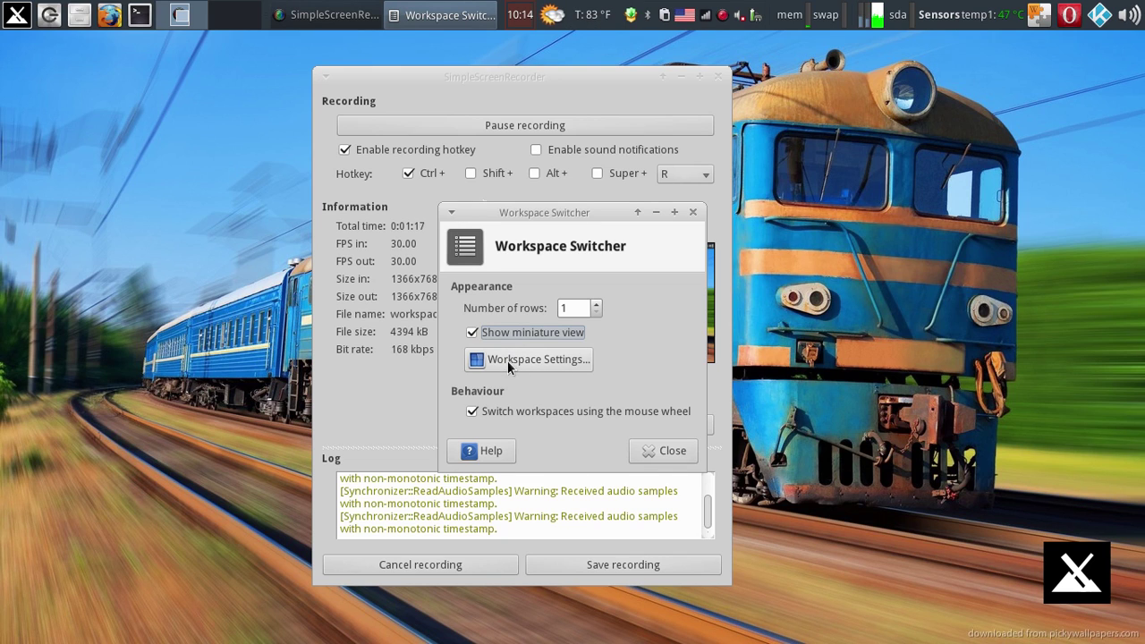
Test mouse-wheel switching between the two workspaces over the empty desktop, and return to Workspace 1.
left_click(471, 413)
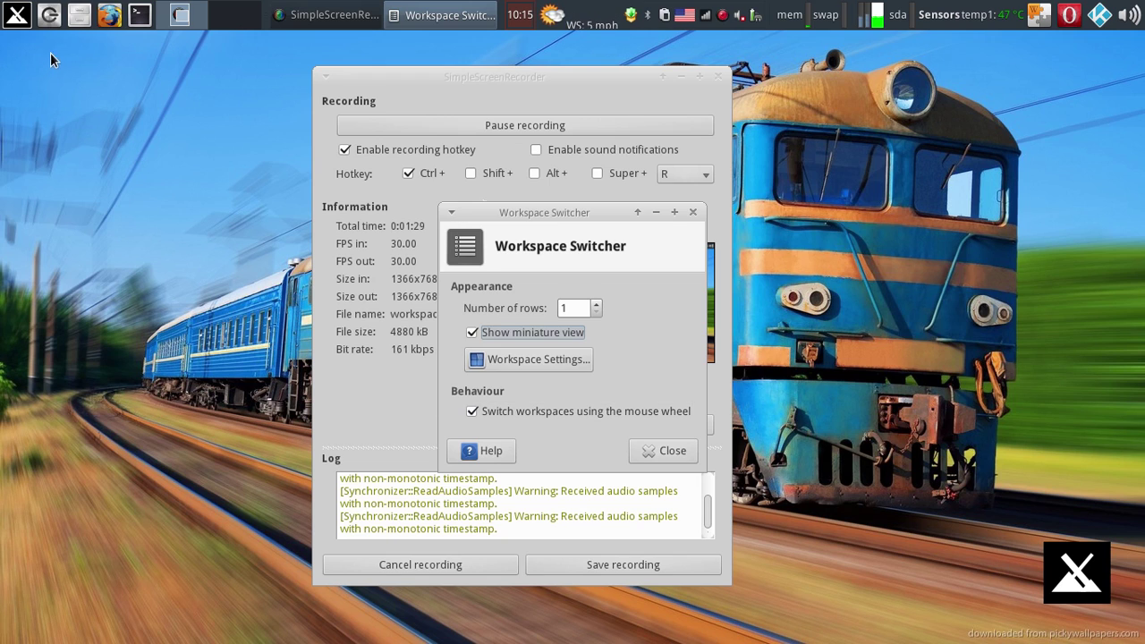
scroll(67, 60, "down", 1)
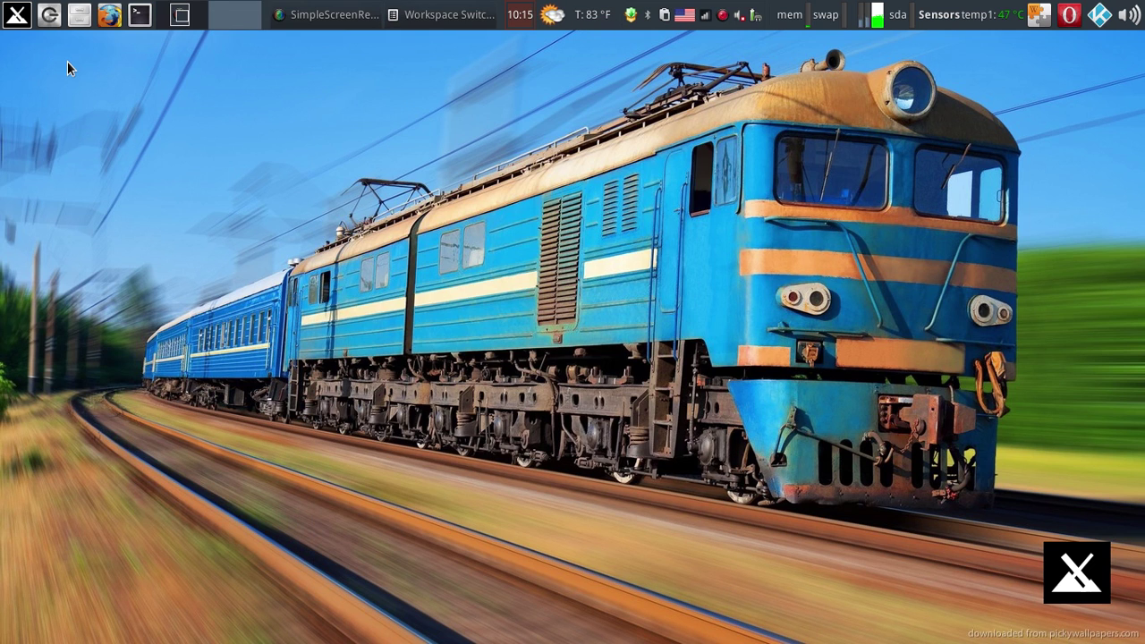
scroll(67, 60, "up", 1)
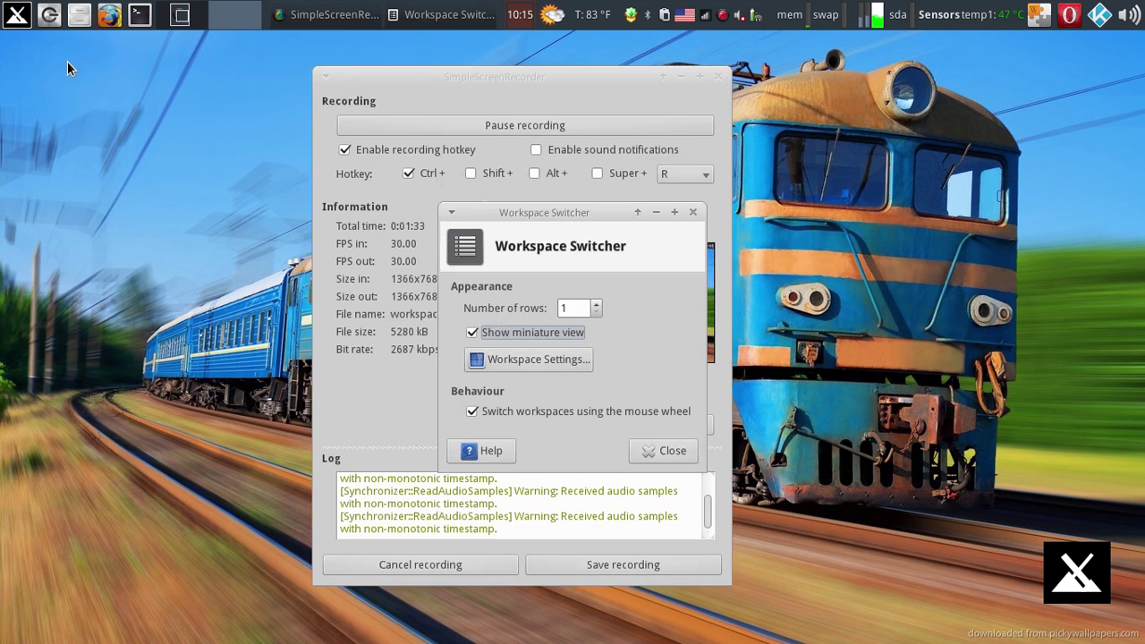
scroll(67, 61, "down", 1)
scroll(67, 61, "up", 1)
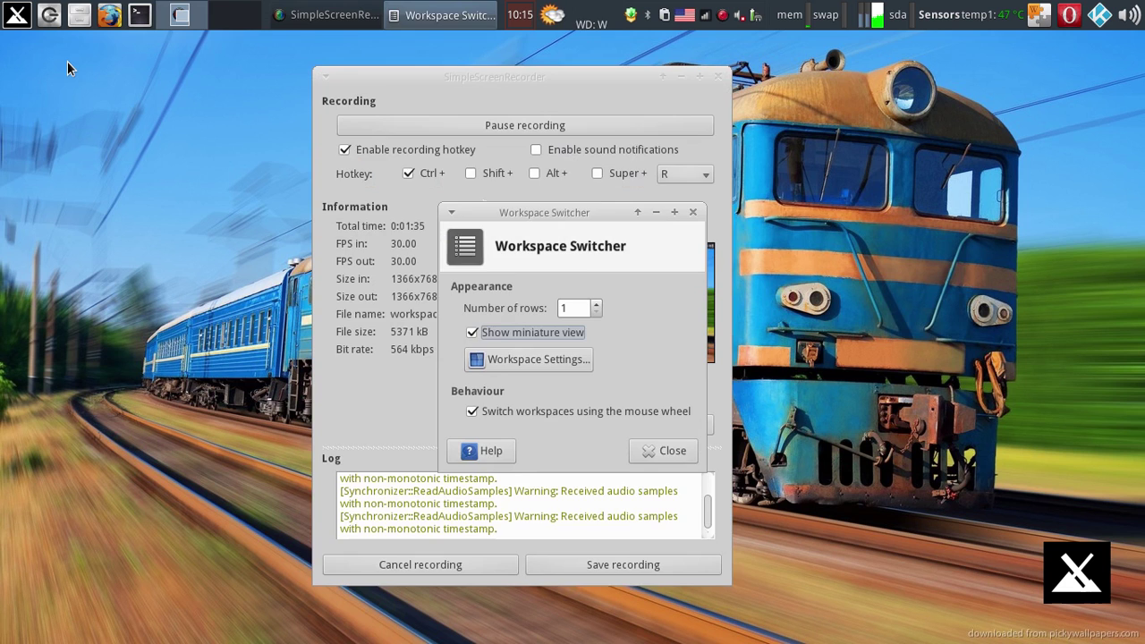
scroll(67, 60, "down", 1)
scroll(67, 61, "up", 1)
scroll(67, 61, "down", 1)
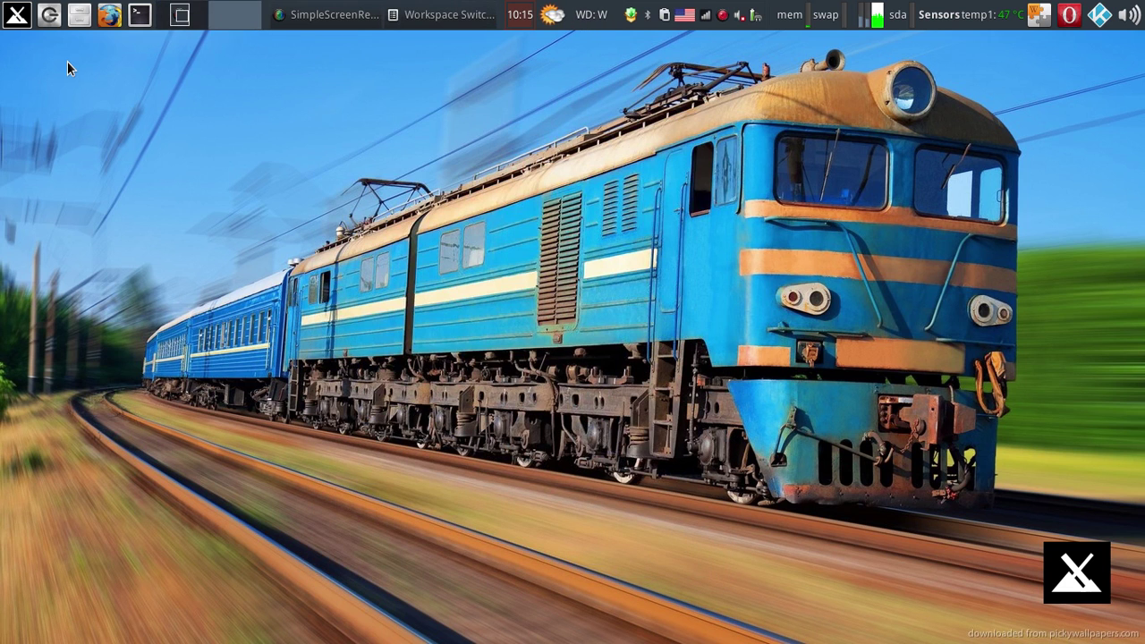
scroll(67, 60, "up", 1)
scroll(67, 61, "down", 1)
scroll(67, 61, "up", 1)
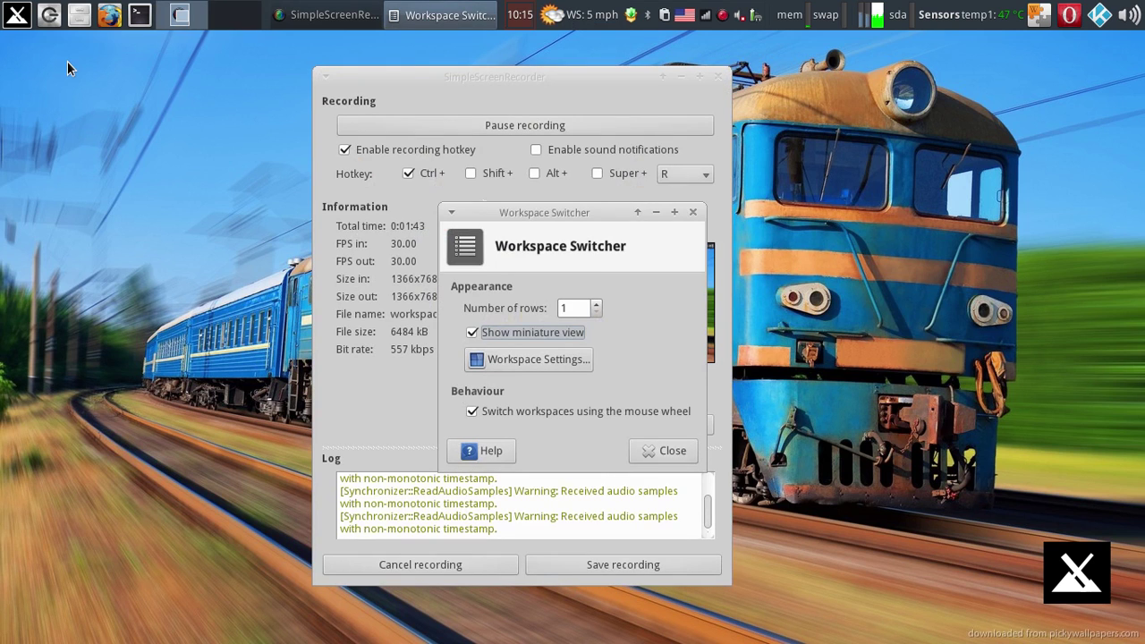
scroll(67, 61, "down", 1)
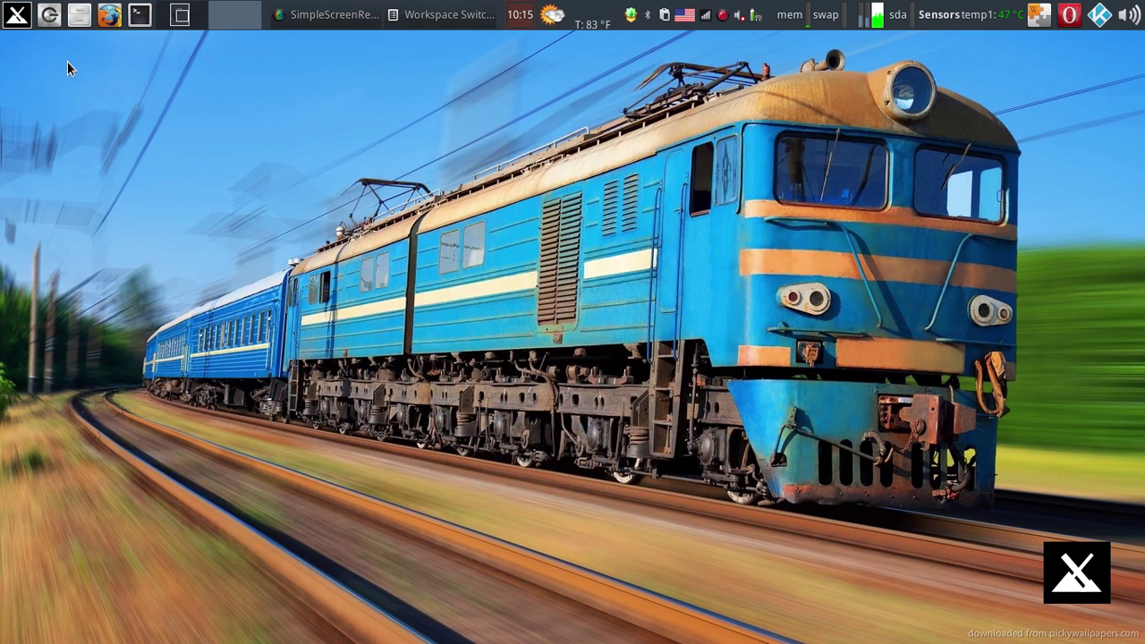
left_click(195, 18)
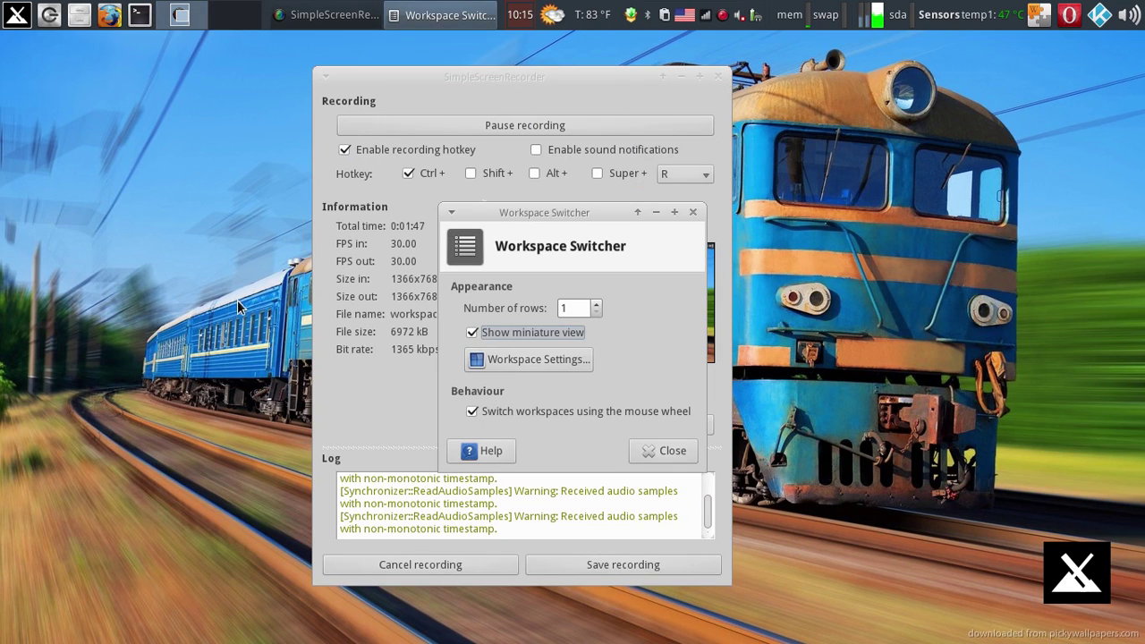
Set the Workspace Switcher to 2 rows and the number of workspaces to 4, and close both dialogs.
left_click(596, 304)
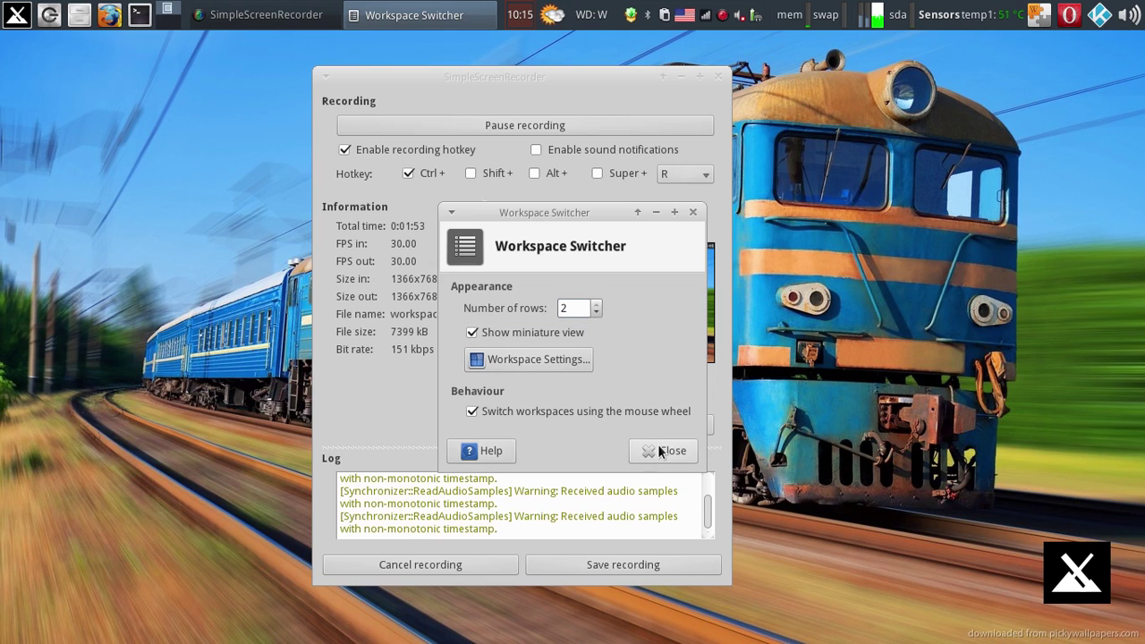
left_click(562, 362)
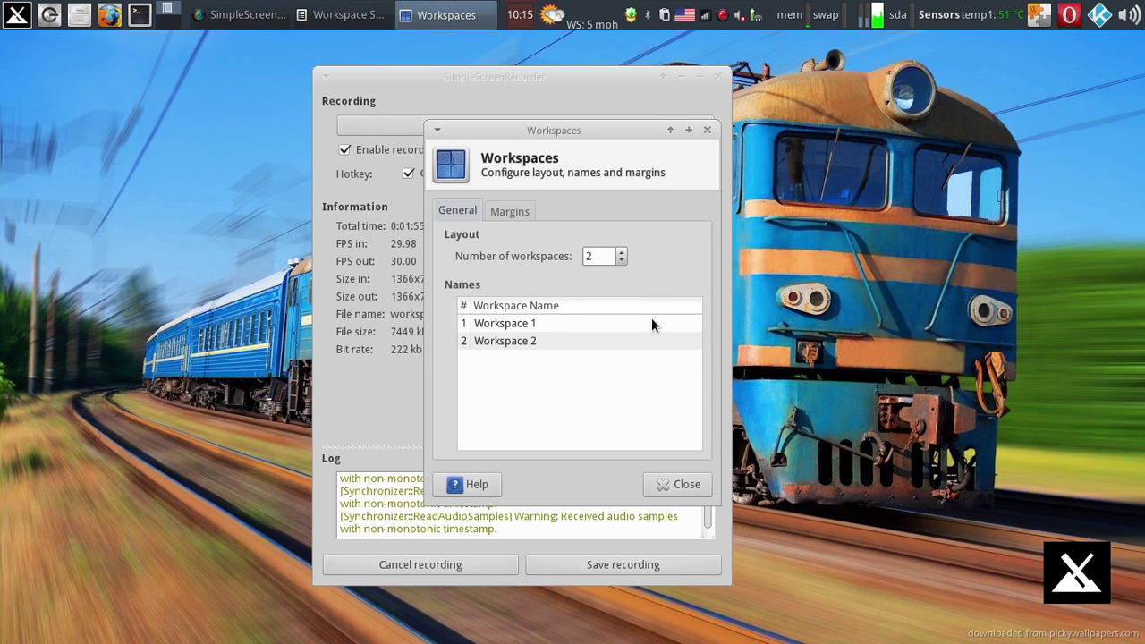
left_click(617, 252)
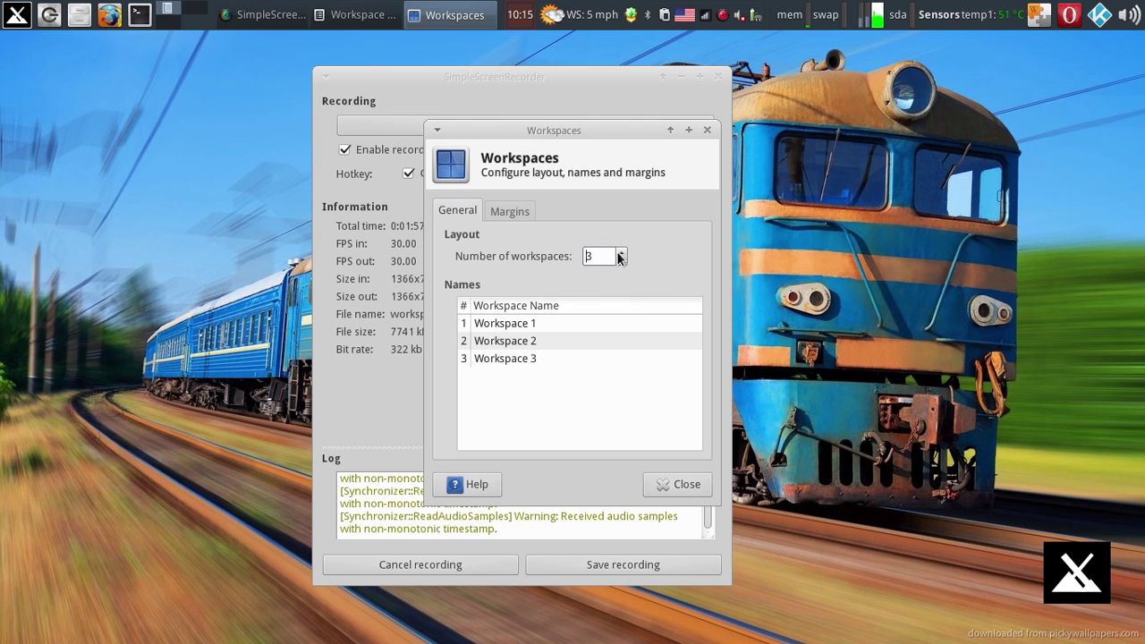
left_click(619, 252)
left_click(676, 484)
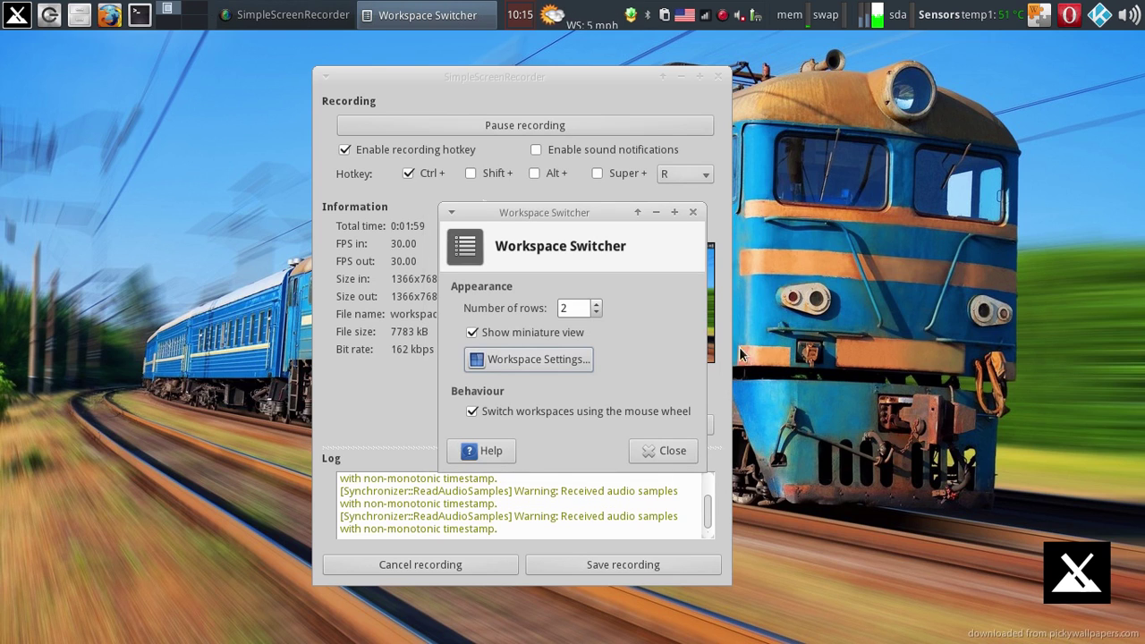
left_click(659, 452)
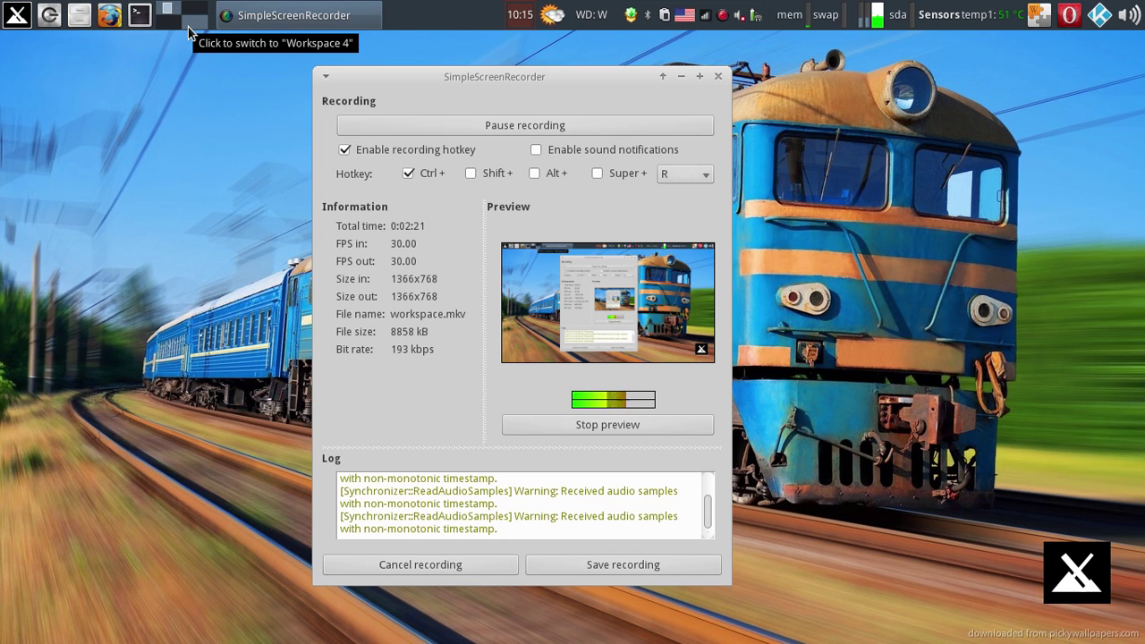
Use the switcher's miniatures to move the SimpleScreenRecorder window to Workspace 4, switch there, and move the window back to Workspace 1.
right_click(170, 11)
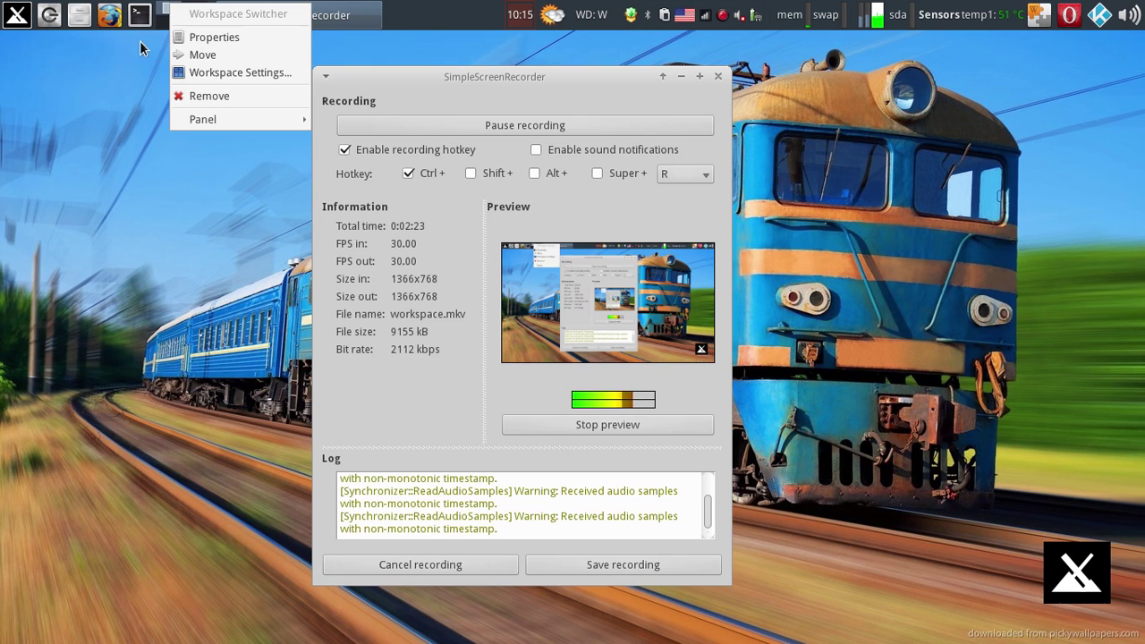
left_click(161, 25)
left_click_drag(174, 20, 196, 23)
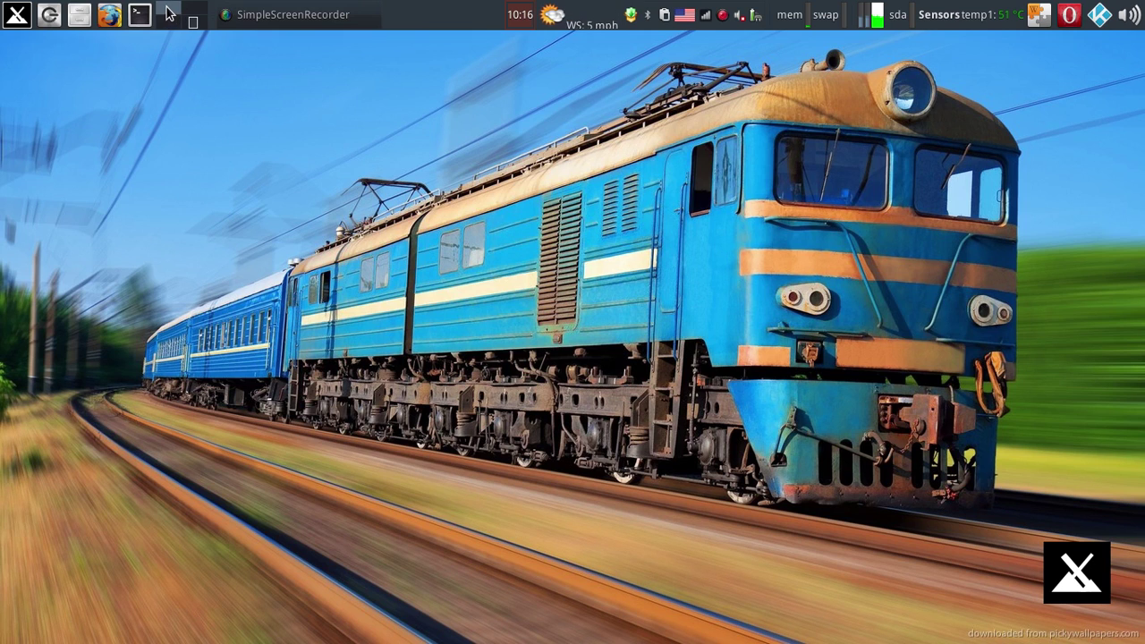
left_click(207, 25)
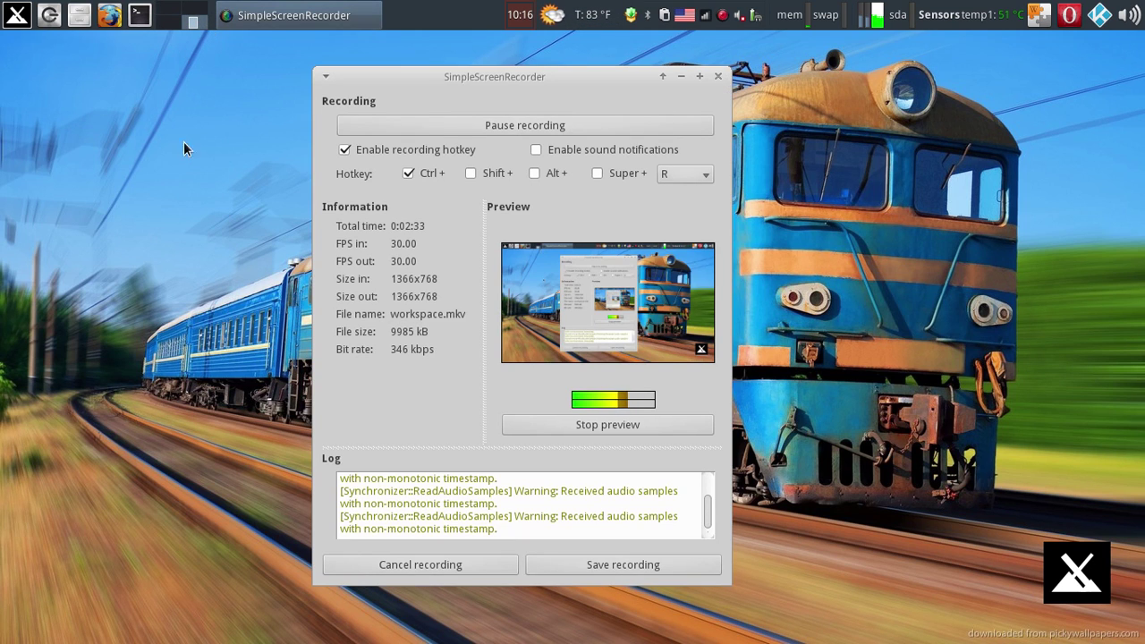
left_click(164, 15)
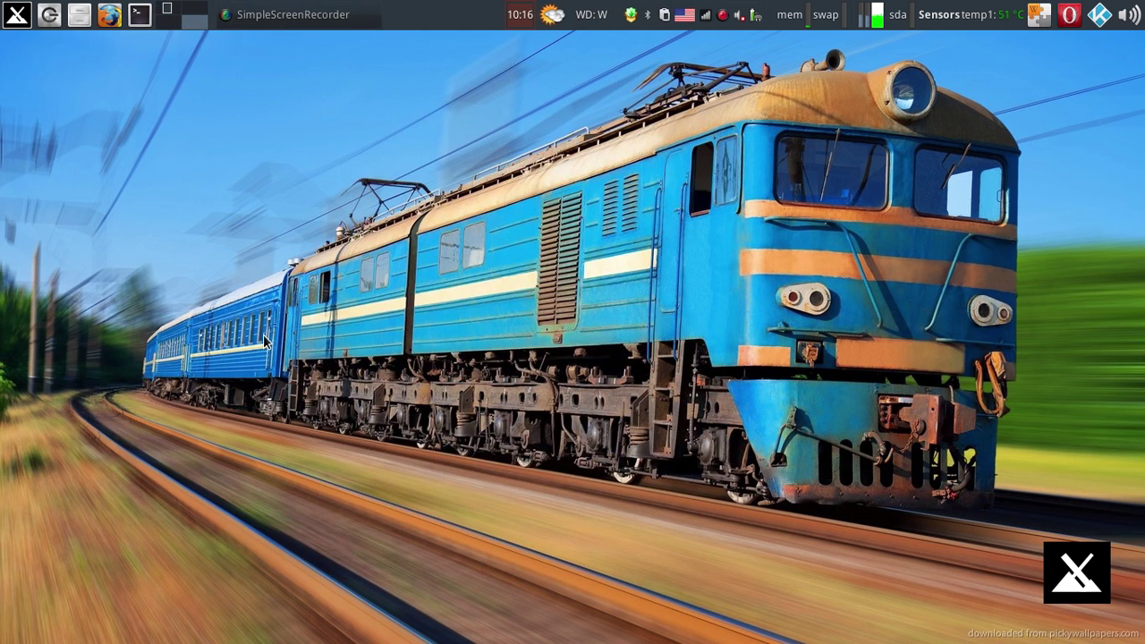
Reopen the Workspace Switcher's properties, try 3 rows, and reduce the number of rows to 1.
right_click(193, 25)
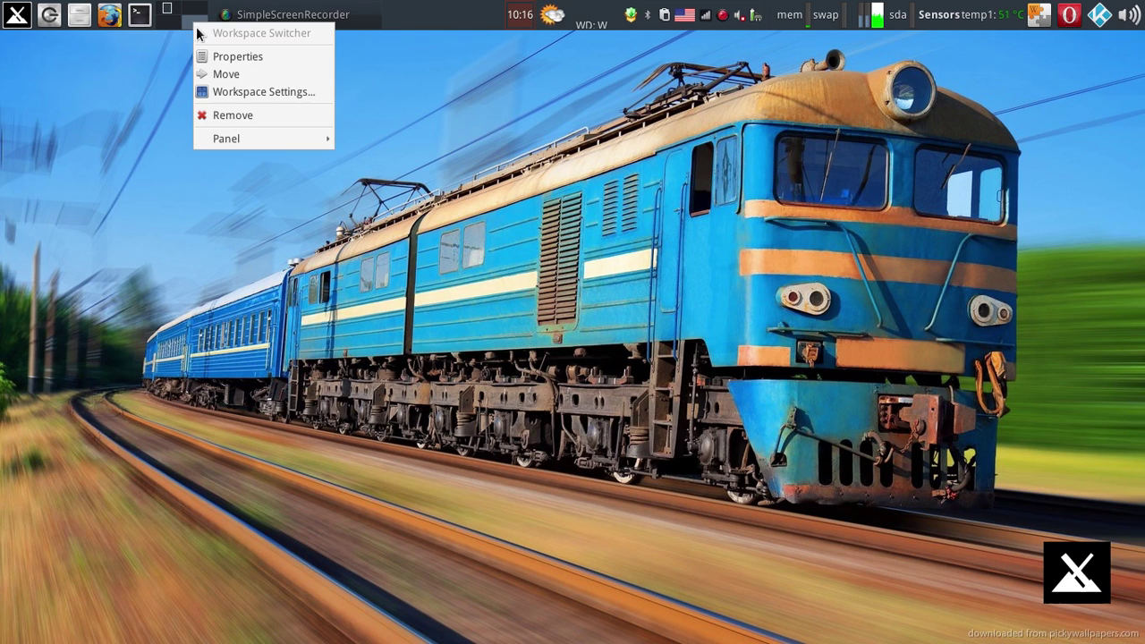
left_click(234, 57)
left_click(596, 306)
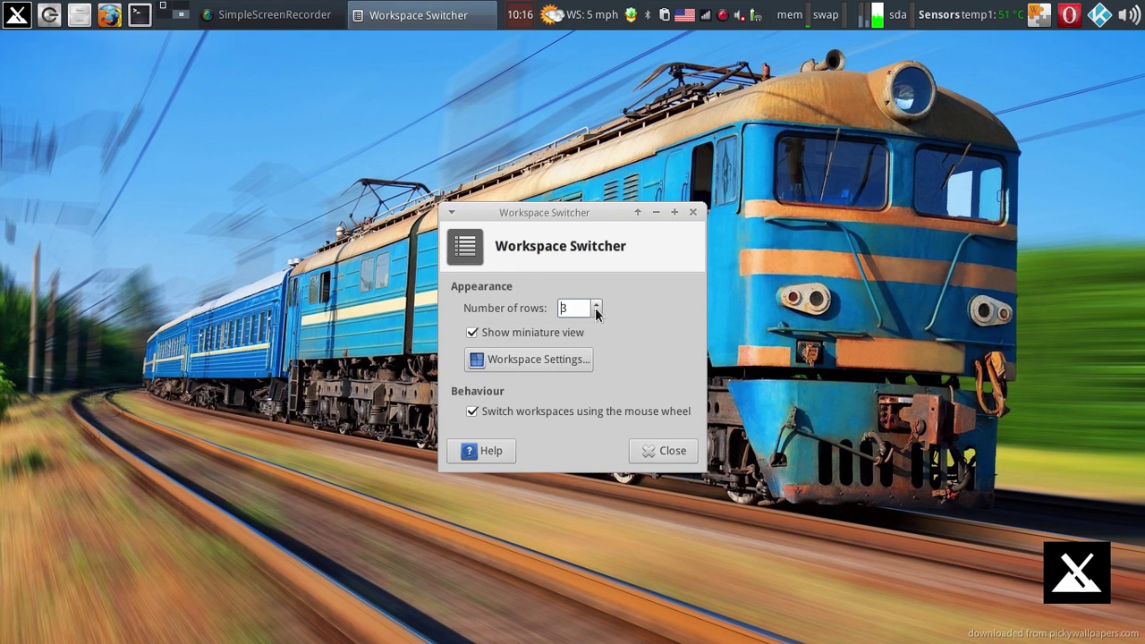
left_click(596, 312)
left_click(596, 312)
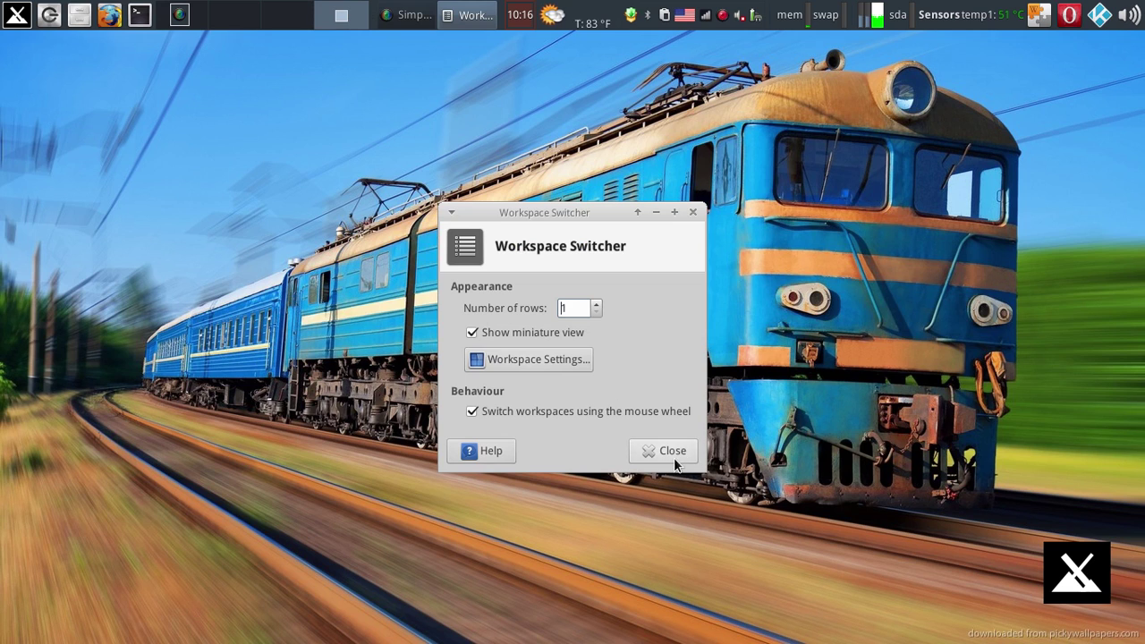
Reduce the number of workspaces to 2 in the workspace settings and close both dialogs.
left_click(529, 362)
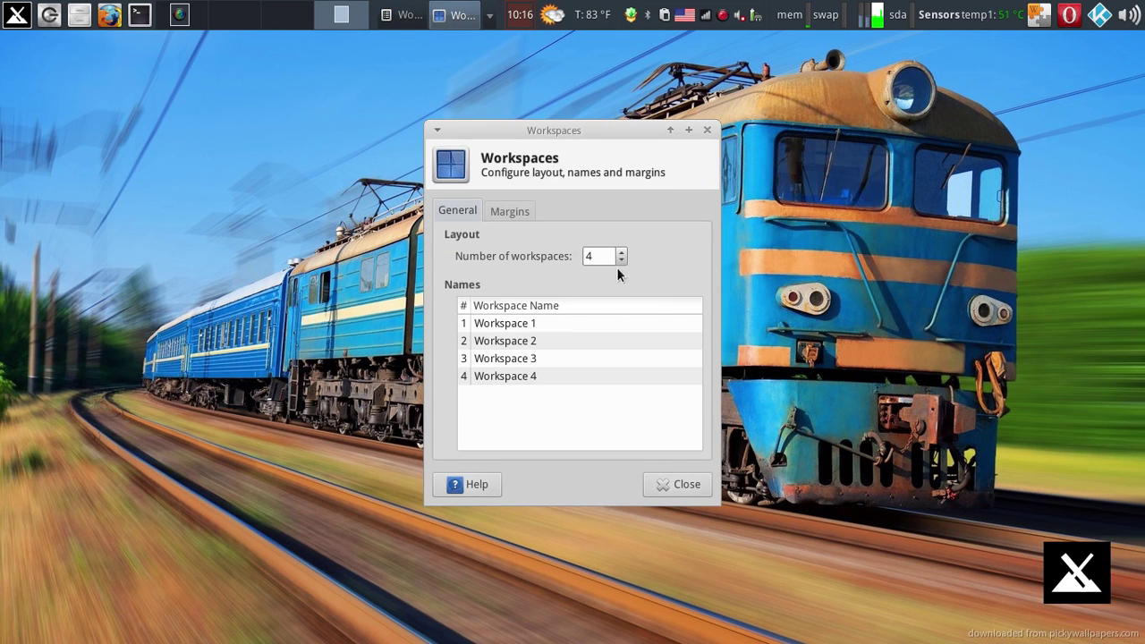
left_click(621, 253)
left_click(621, 261)
left_click(622, 260)
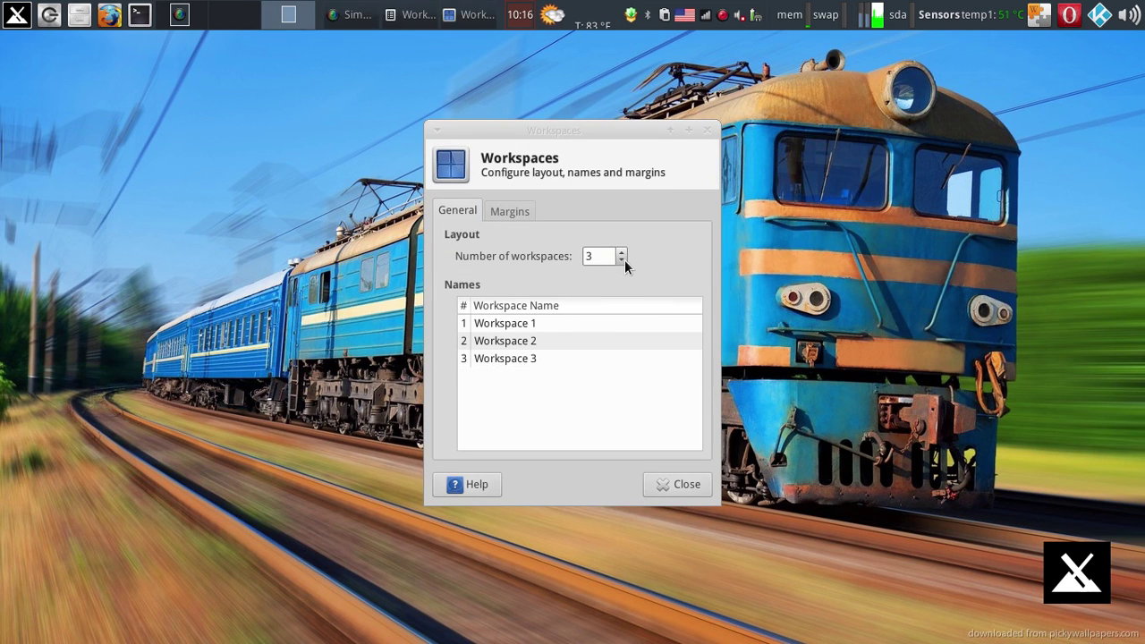
left_click(624, 260)
left_click(695, 485)
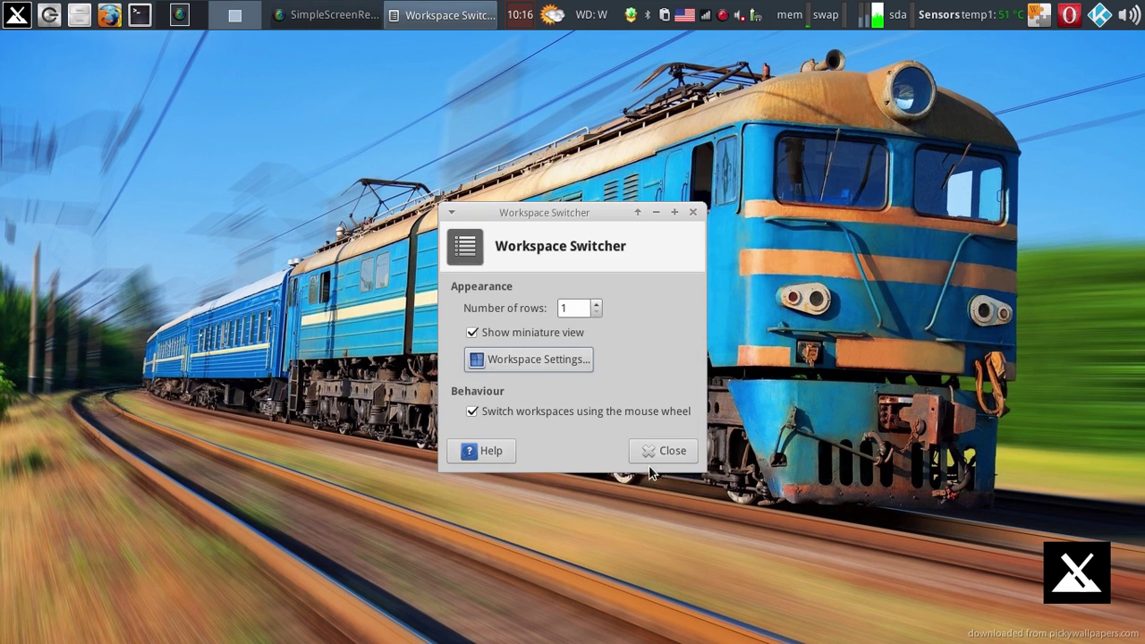
left_click(685, 449)
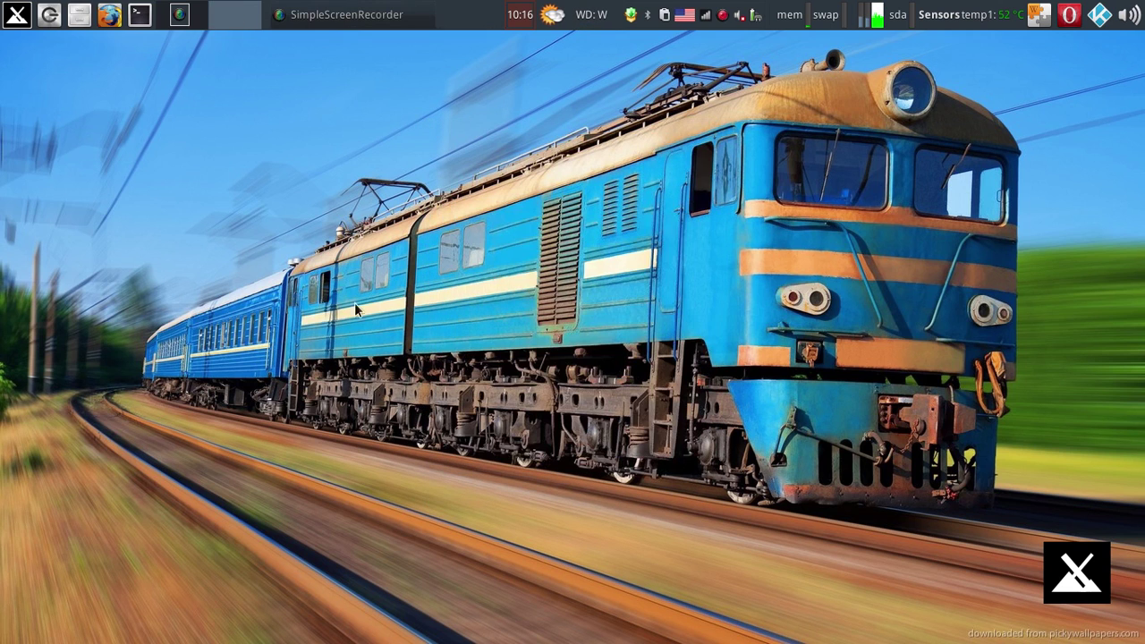
Switch to Workspace 1, open the file manager, and move the SimpleScreenRecorder window away so both windows sit side by side.
left_click(179, 25)
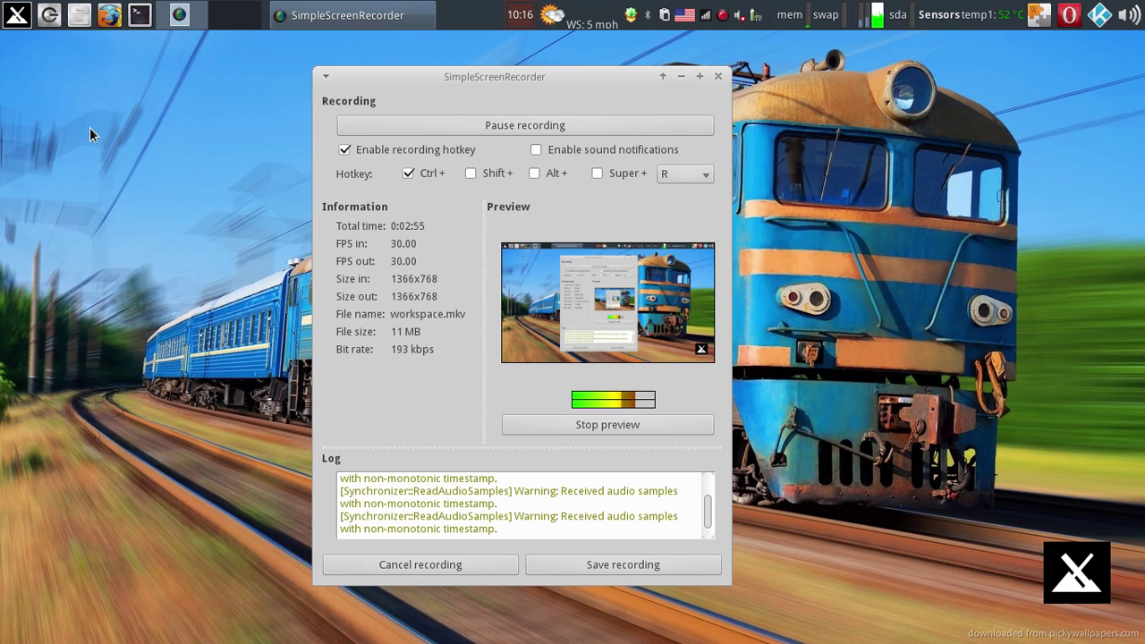
left_click(78, 15)
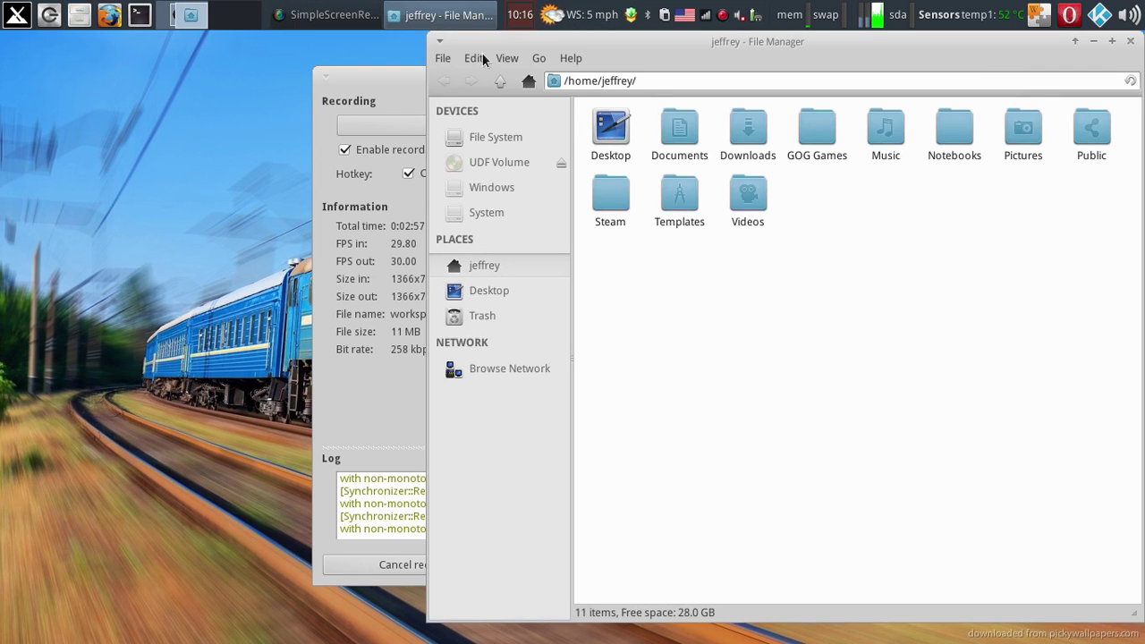
left_click_drag(382, 85, 92, 66)
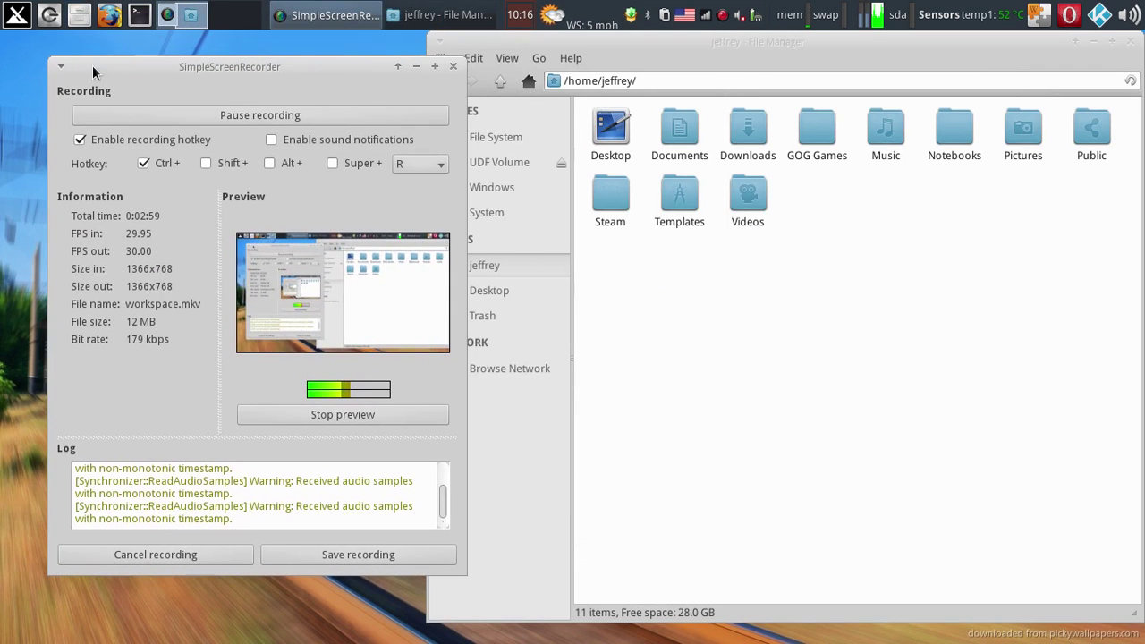
Bring the file manager window to the front and close it, leaving only SimpleScreenRecorder open on Workspace 1.
left_click(239, 44)
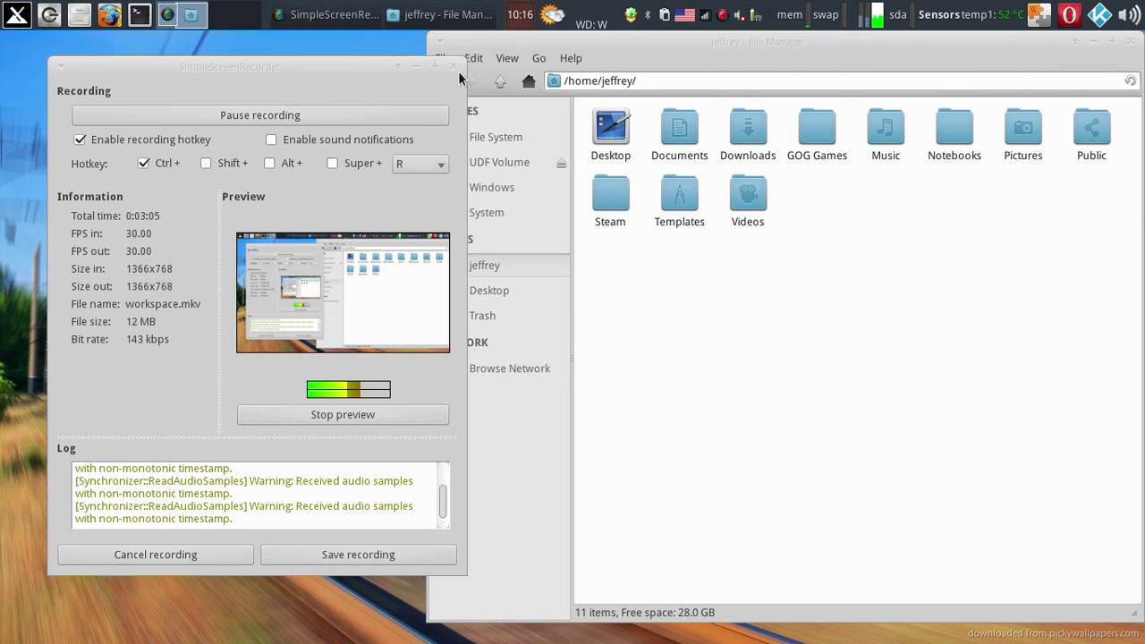
left_click(670, 38)
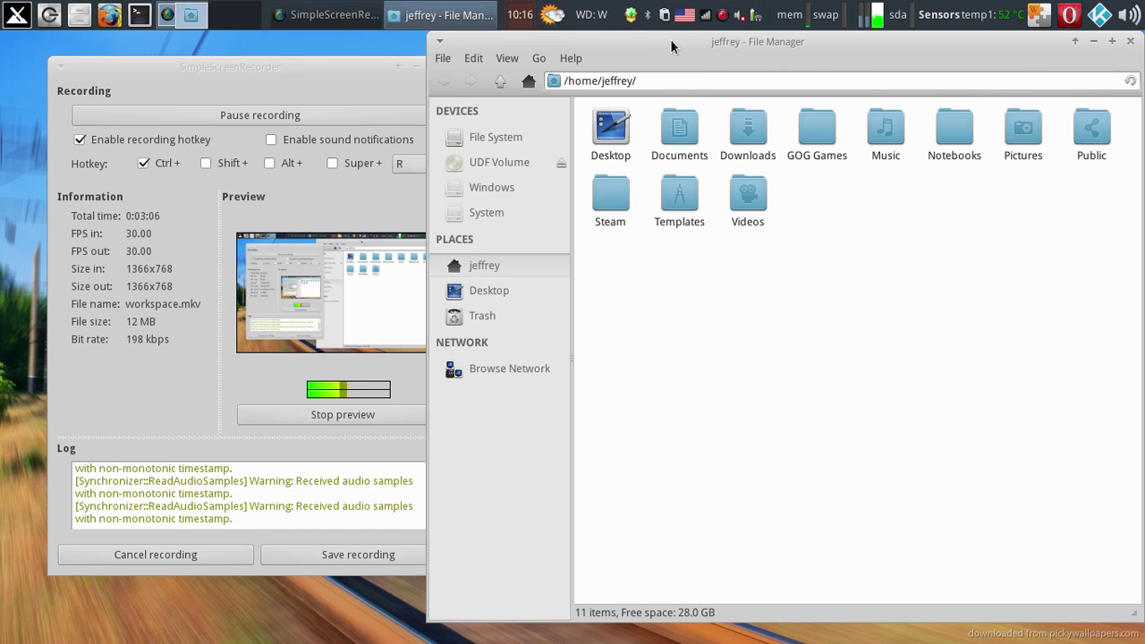
left_click(1131, 42)
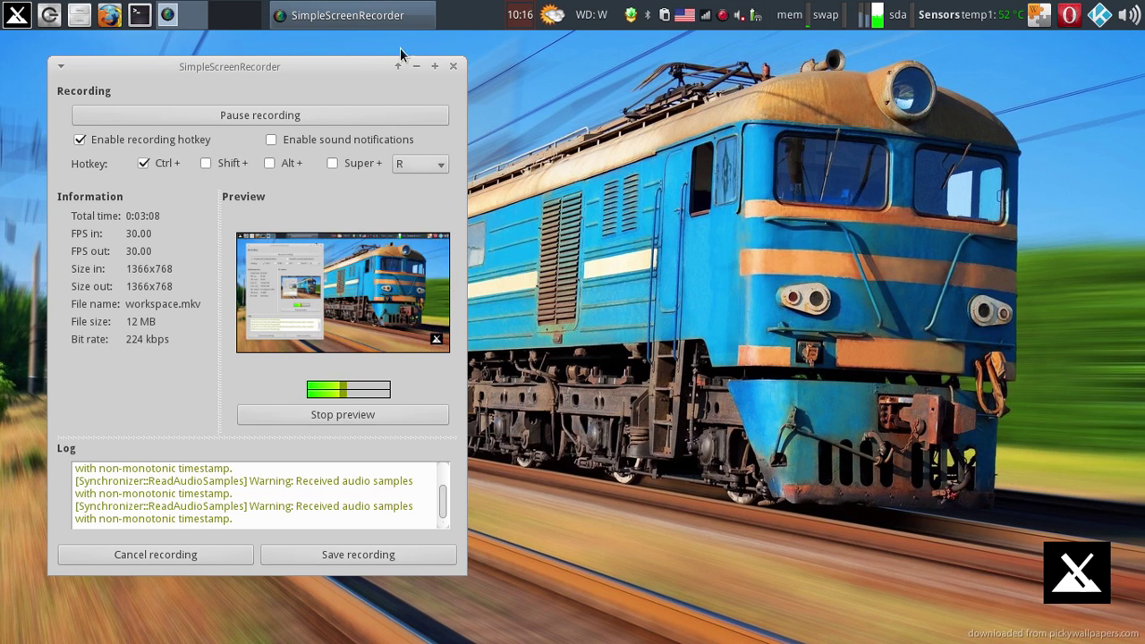
Switch to Workspace 2, open Kodi full screen there, and return to the SimpleScreenRecorder window on Workspace 1.
left_click(220, 24)
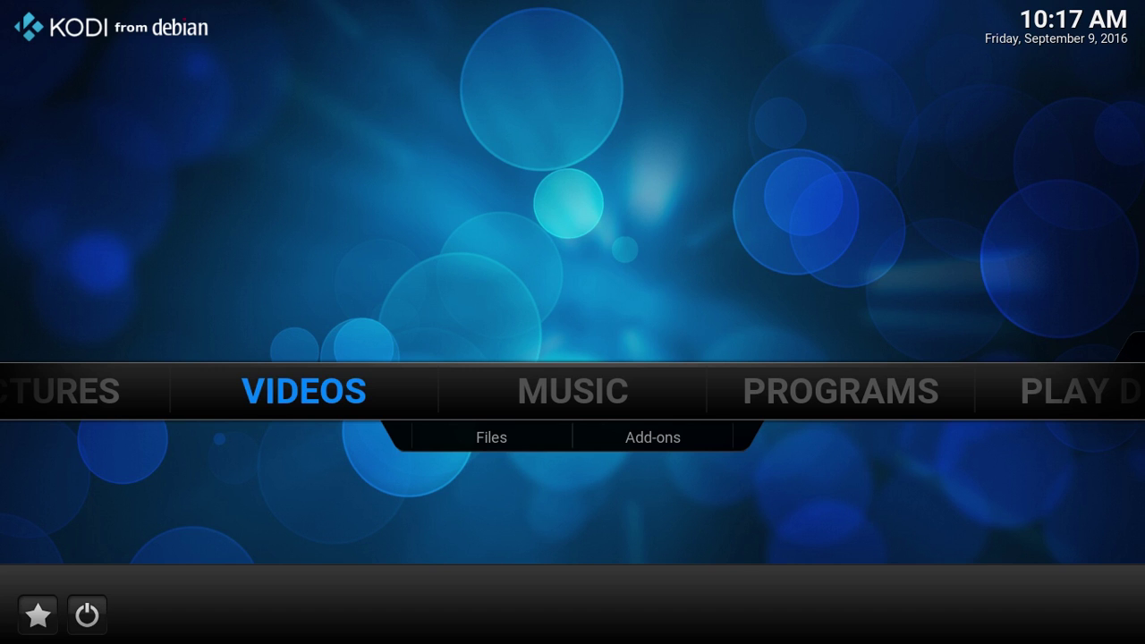
key("alt+Tab")
key("alt+Tab")
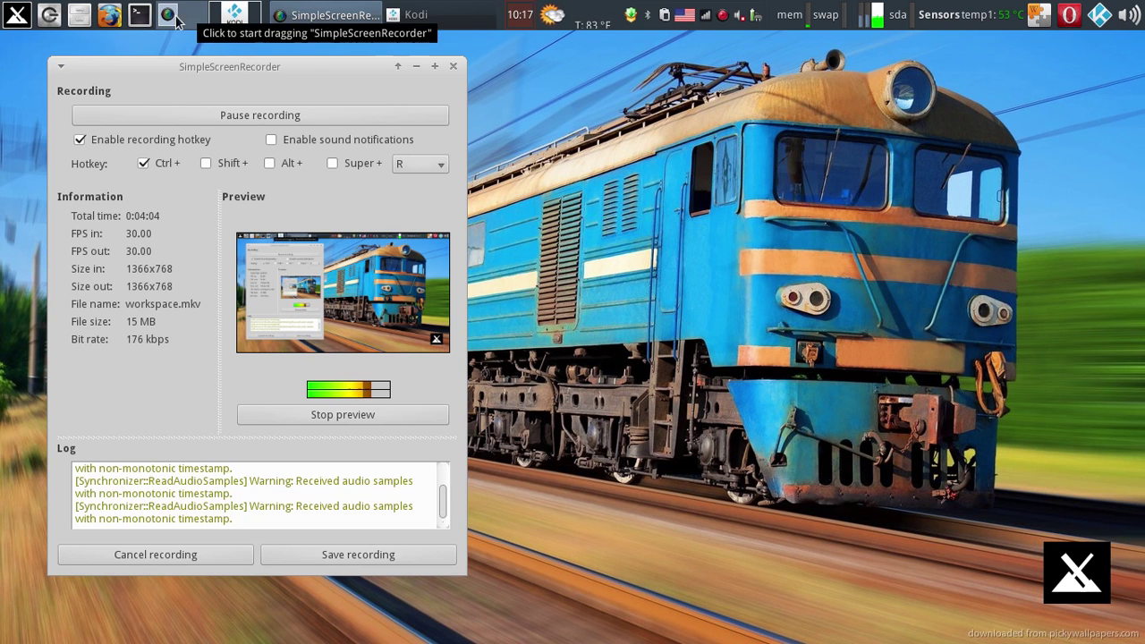
Send the SimpleScreenRecorder window from Workspace 1 to Workspace 2 using its Move to Another Workspace option.
right_click(296, 68)
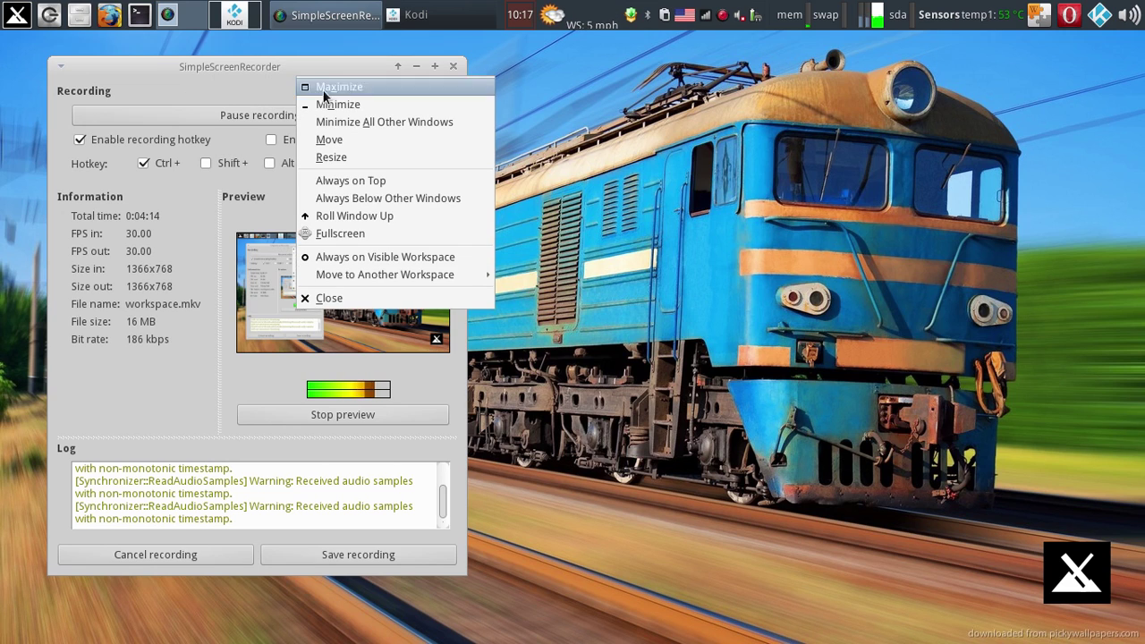
mouse_move(343, 271)
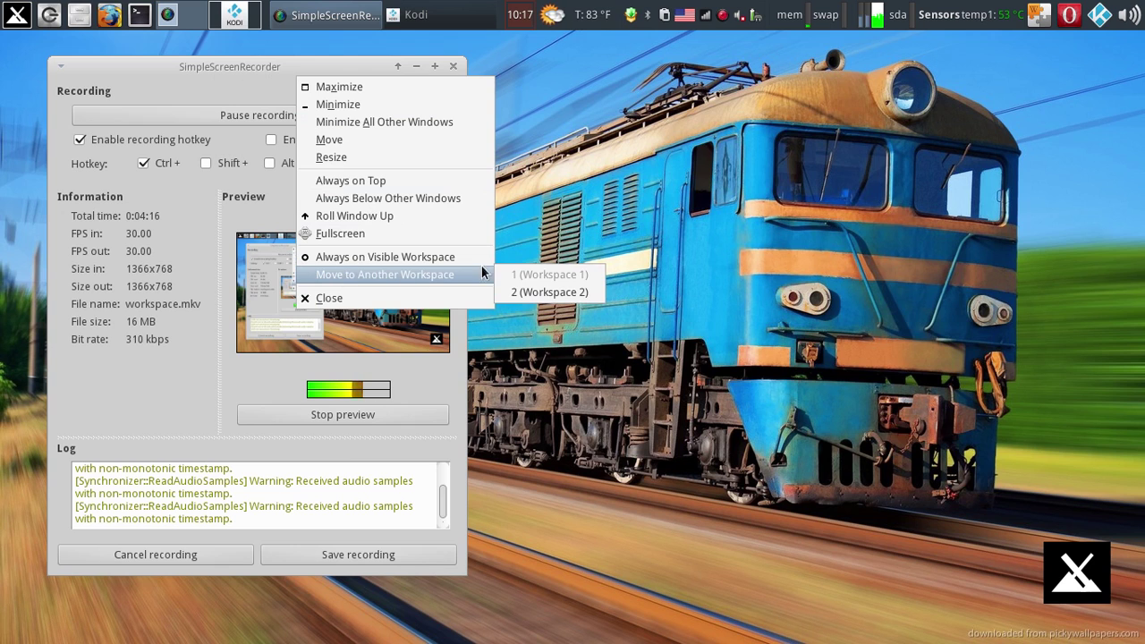
left_click(546, 291)
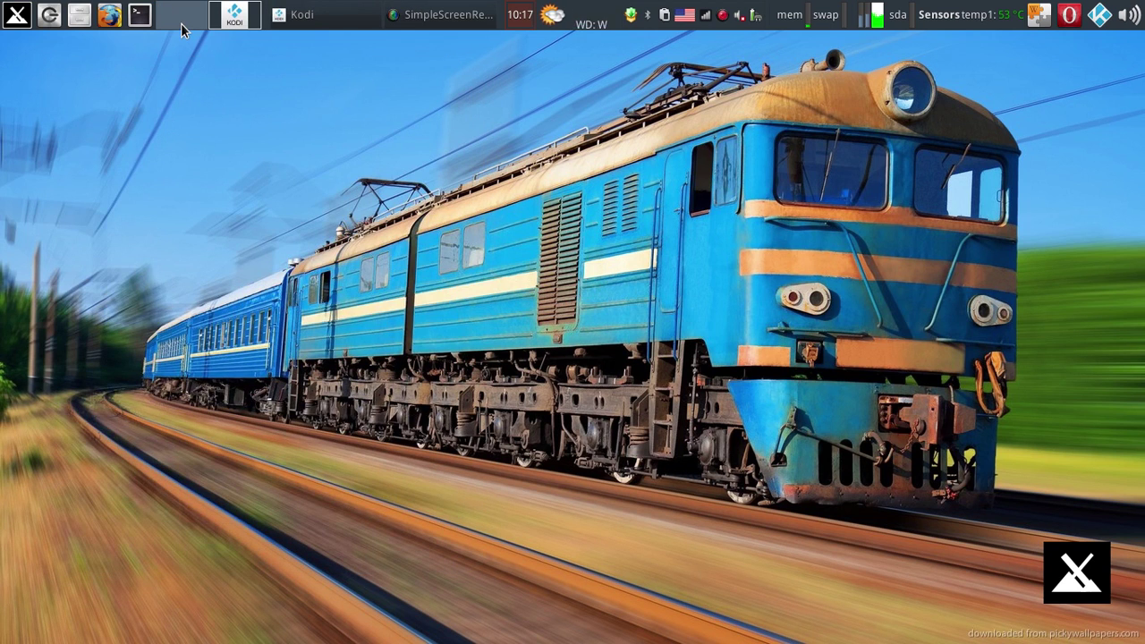
Open the workspace settings from the Workspace Switcher, check the number and names of workspaces, and close the dialog.
right_click(216, 30)
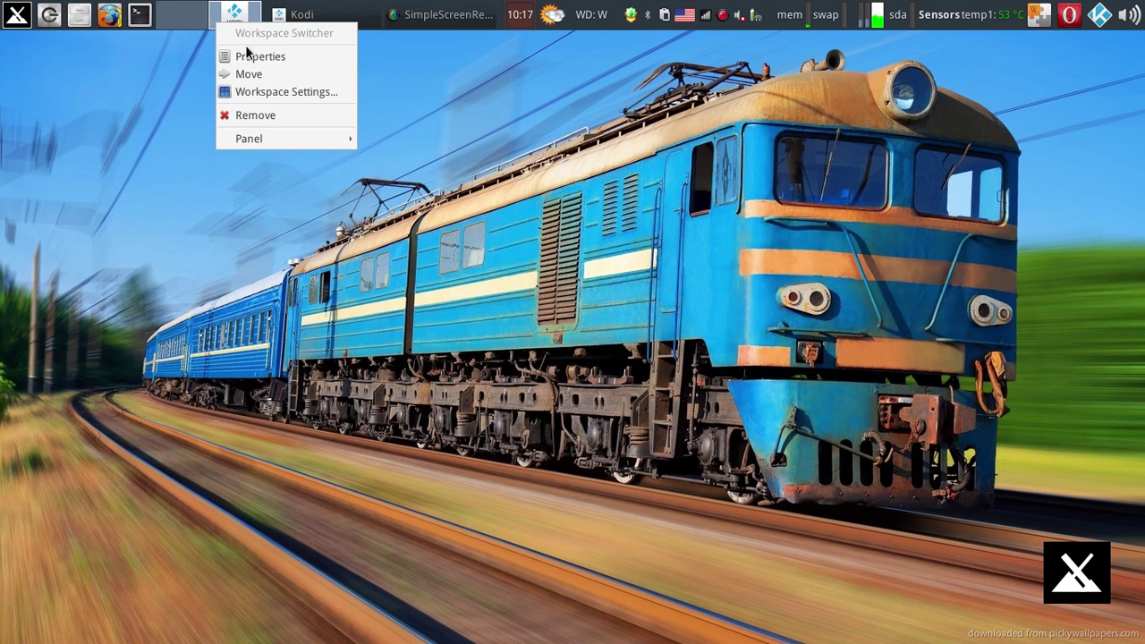
left_click(273, 90)
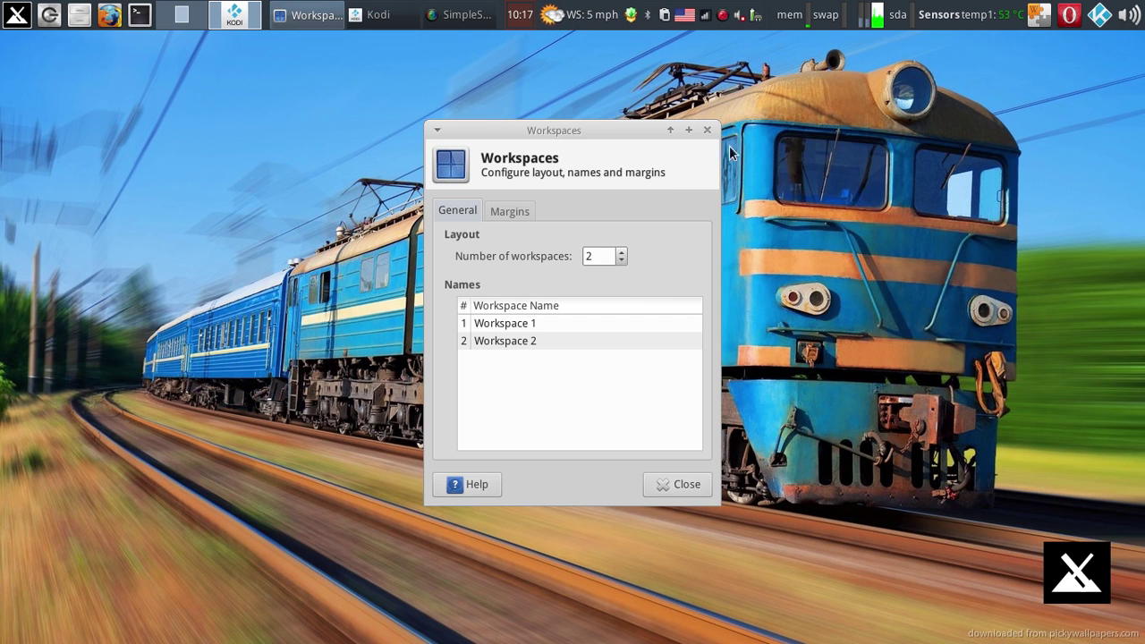
left_click(707, 131)
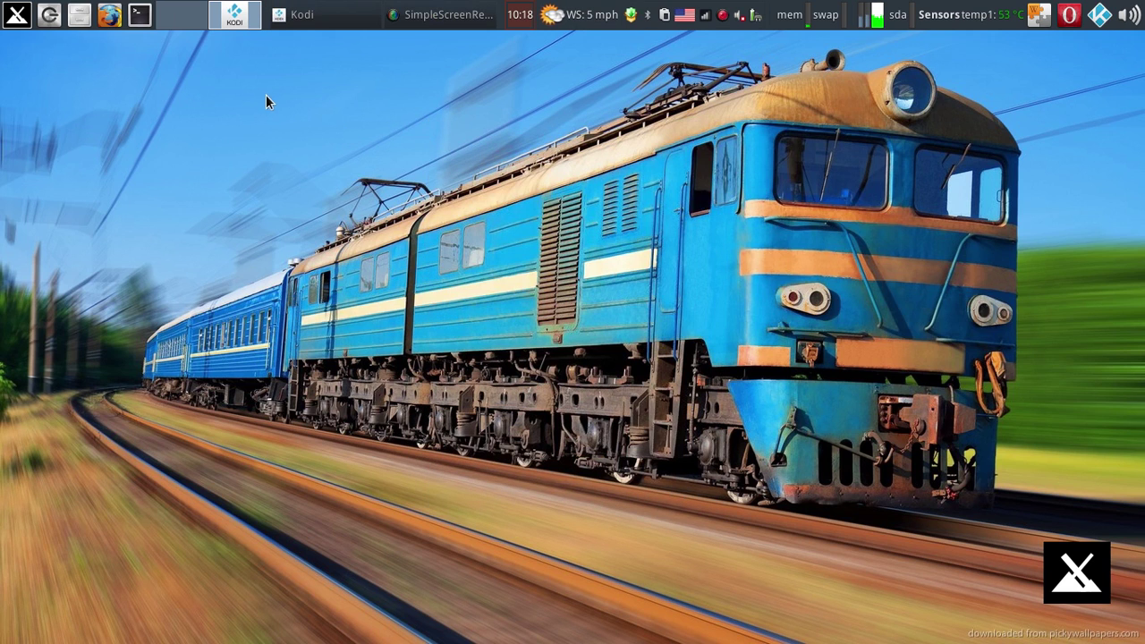